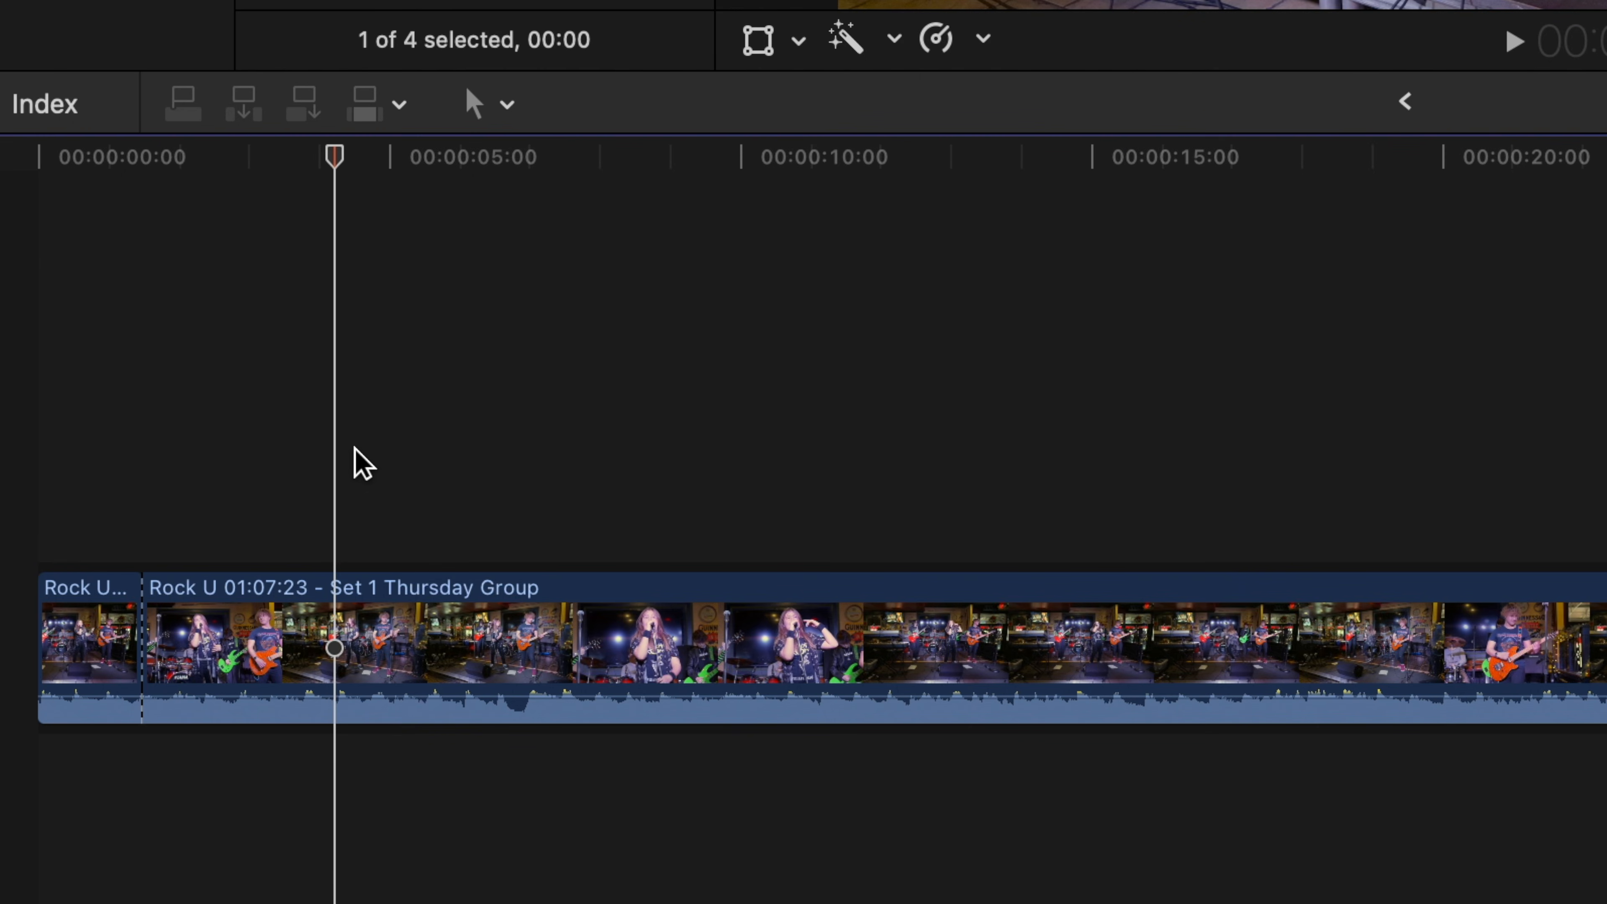
# Split the performance clip in the Promo 1 timeline at each camera-angle change through to the end
pyautogui.press('super+b')
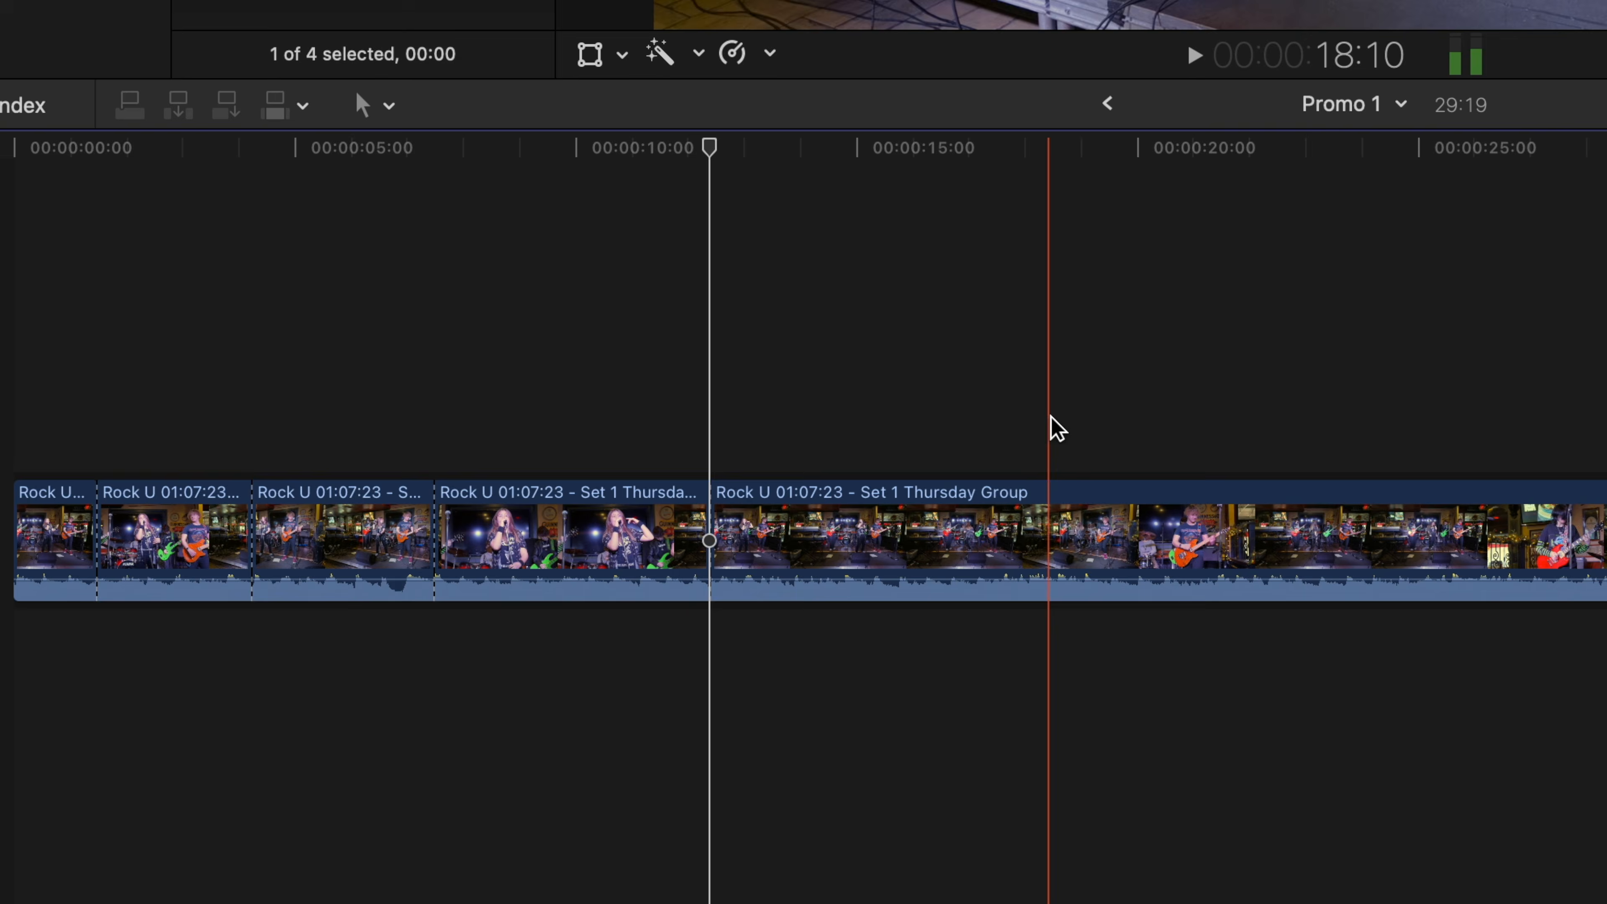
pyautogui.click(1038, 426)
pyautogui.press('super+b')
pyautogui.click(1159, 440)
pyautogui.press('super+b')
pyautogui.click(1256, 457)
pyautogui.press('super+b')
pyautogui.click(1467, 476)
pyautogui.press('super+b')
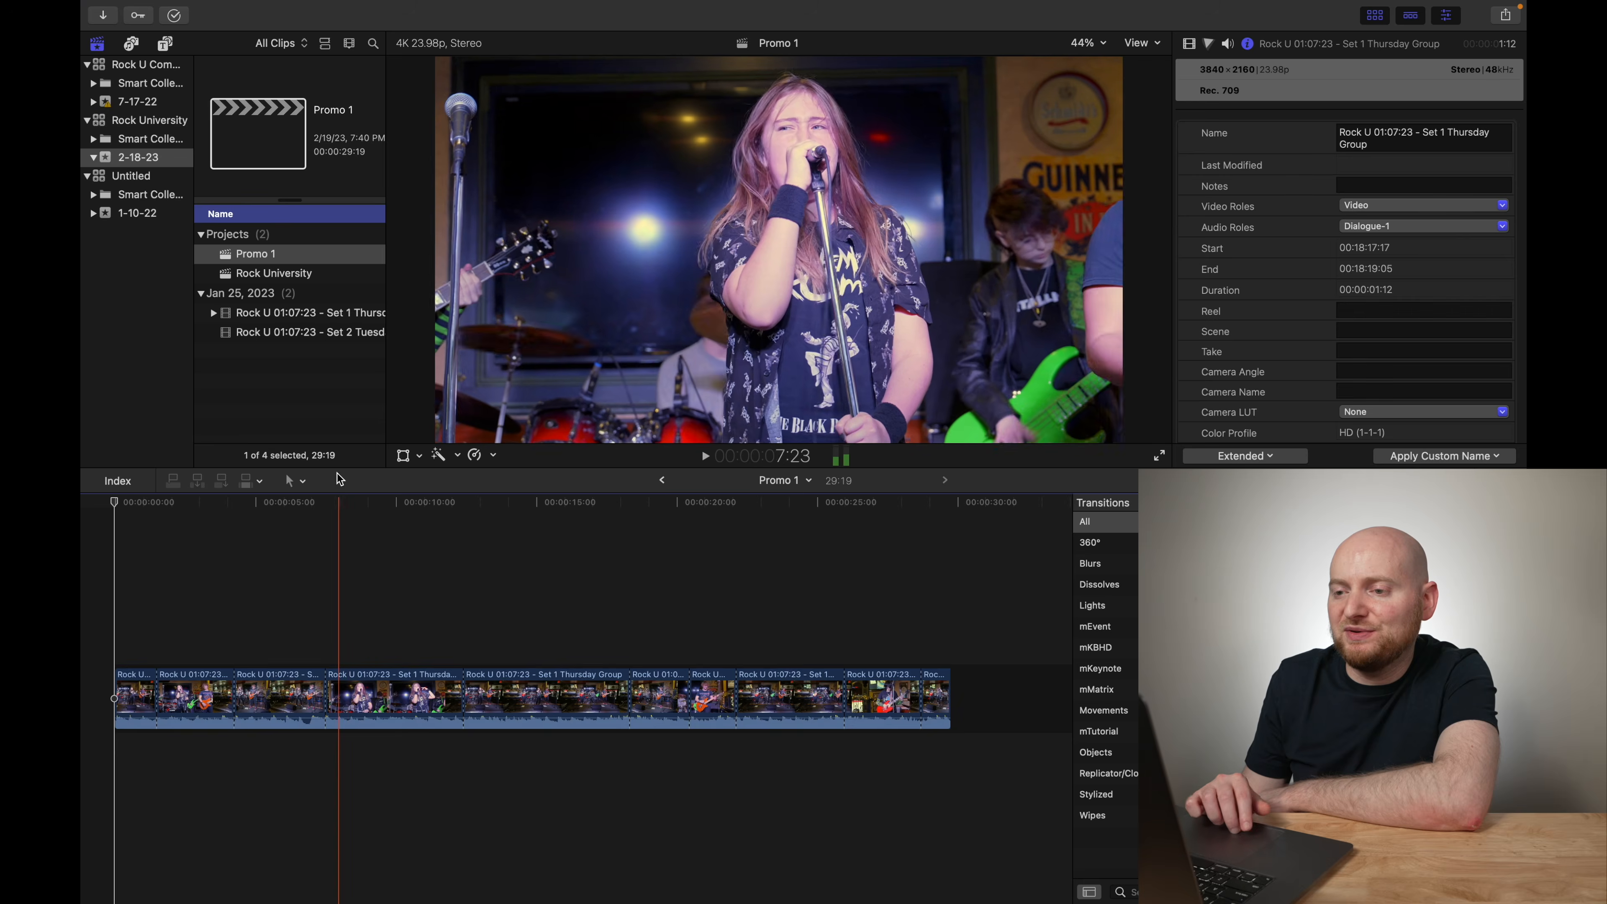
# Start duplicating the Promo 1 project with new settings and name the copy Promo 1 Vertical
pyautogui.rightClick(290, 260)
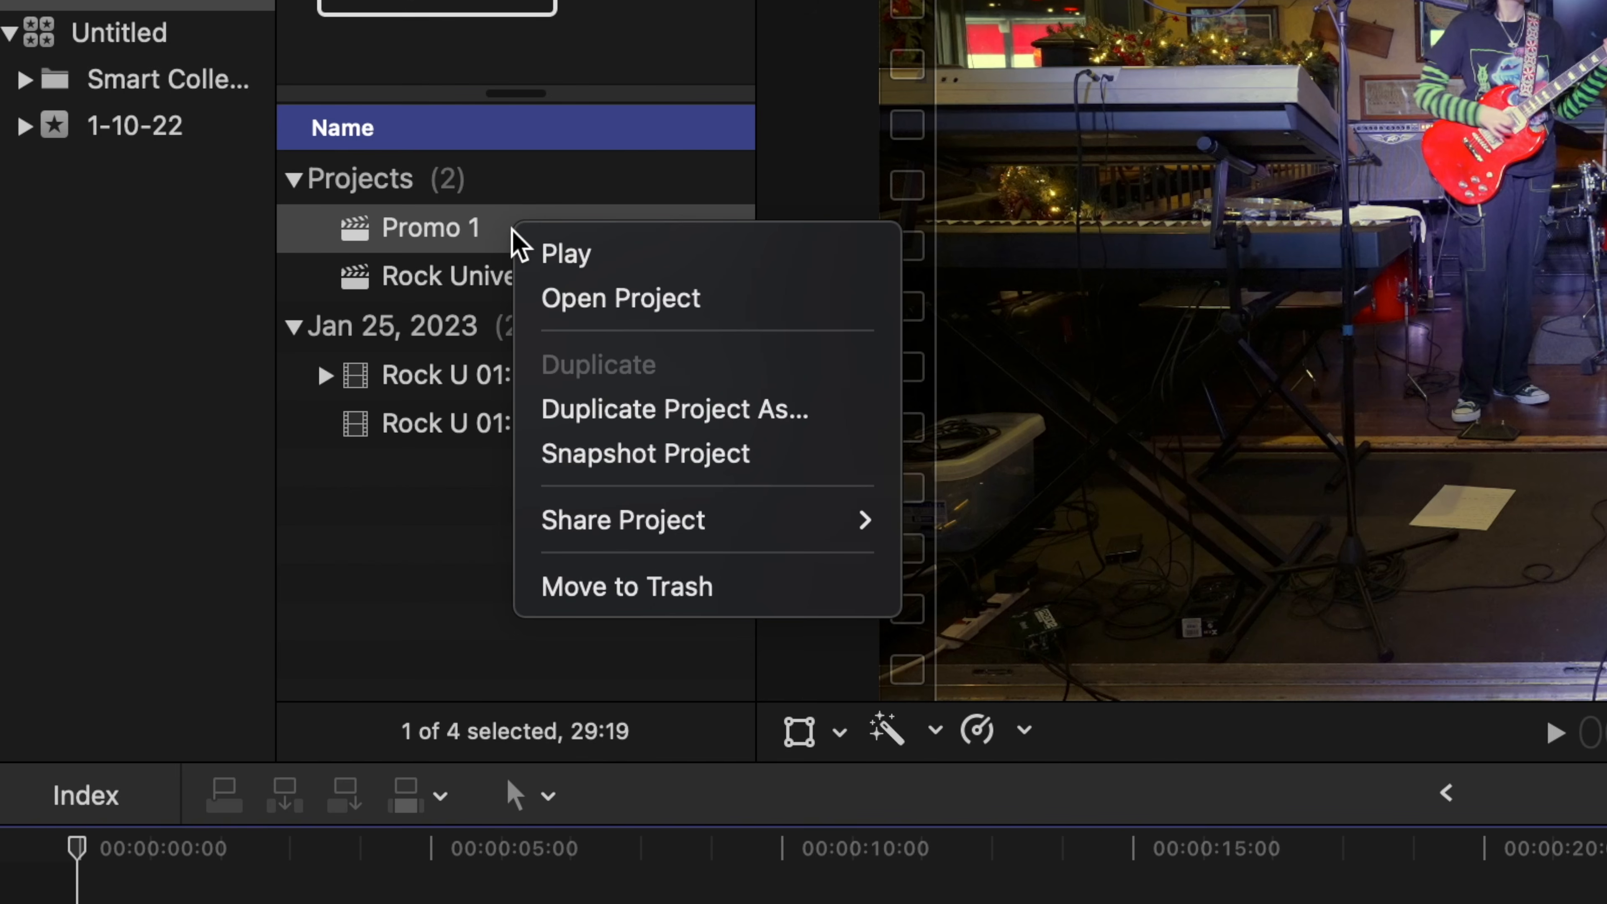
pyautogui.click(599, 410)
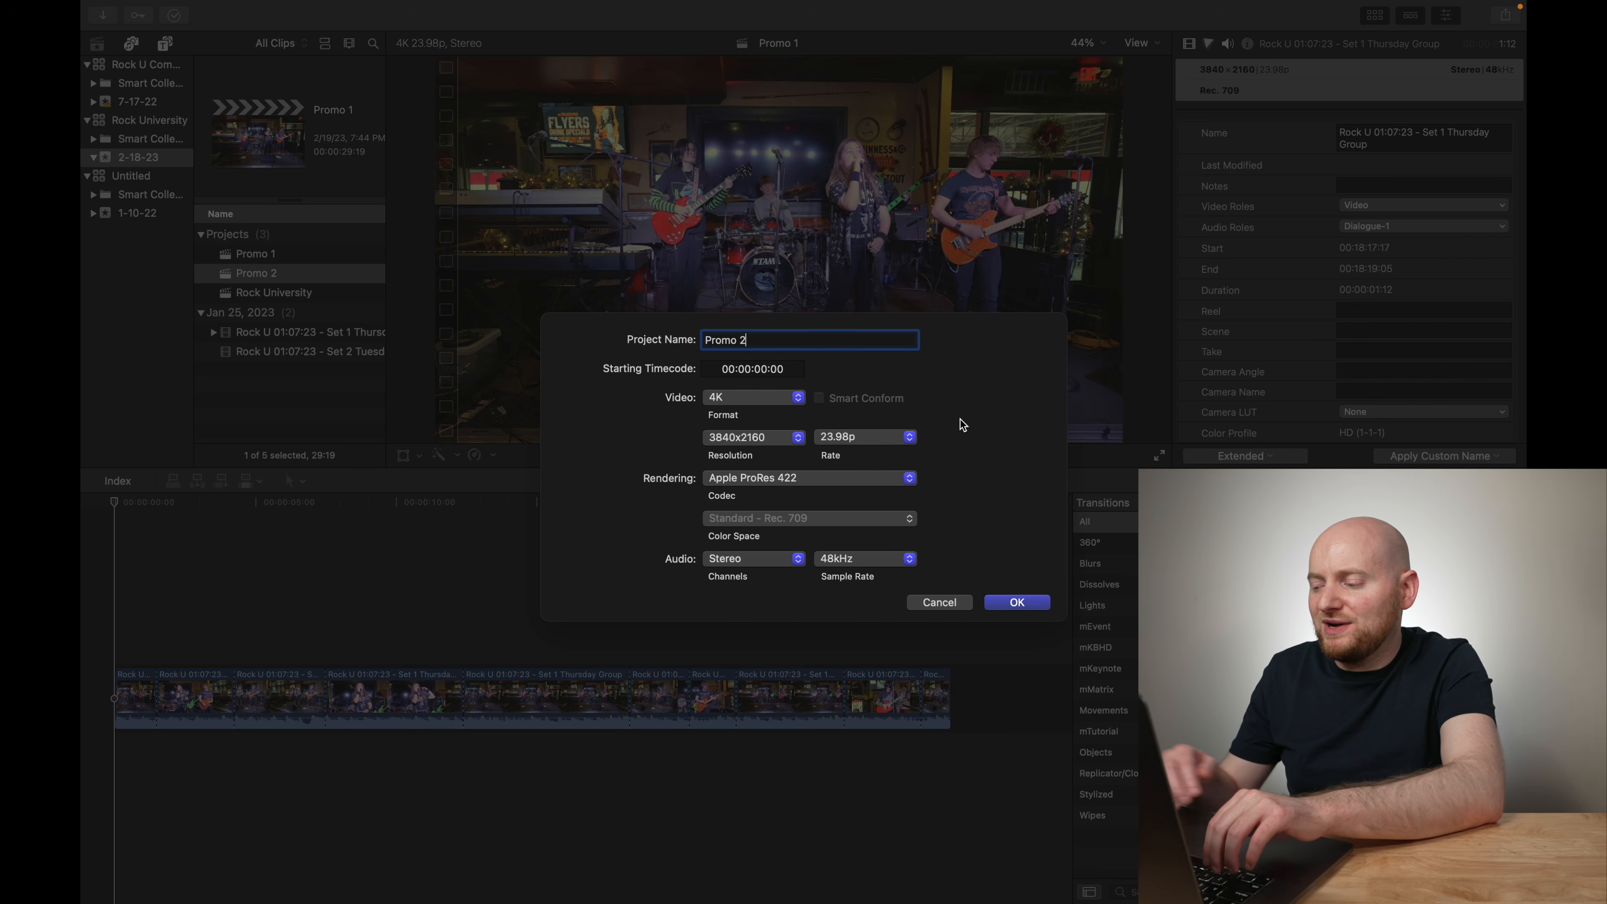
pyautogui.press('BackSpace')
pyautogui.write('1 V')
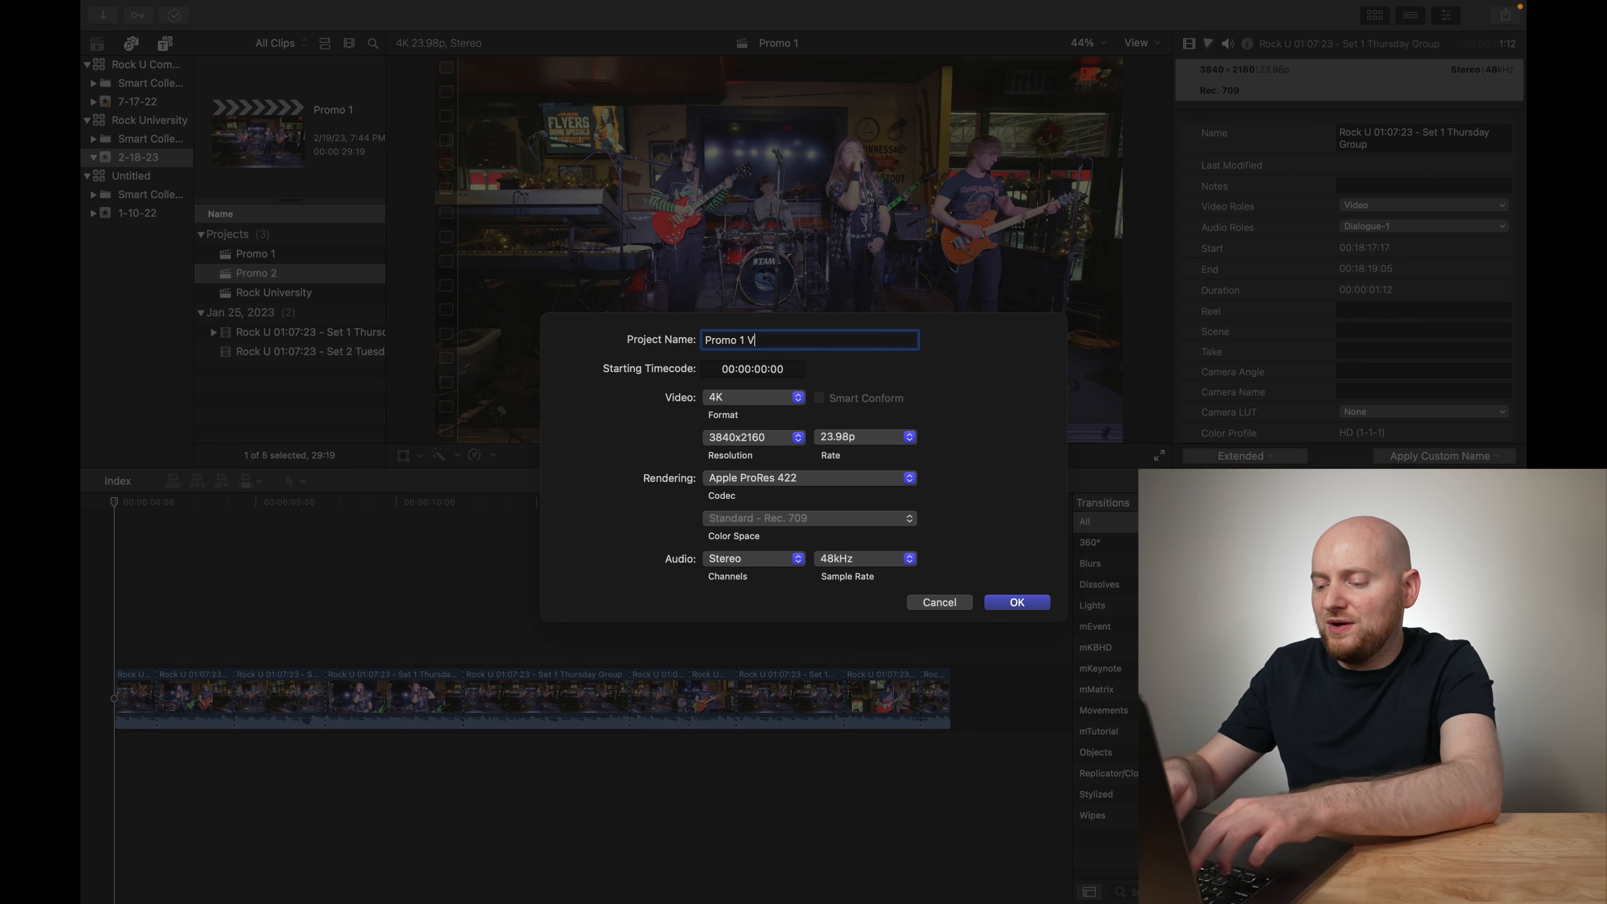
pyautogui.write('ertical')
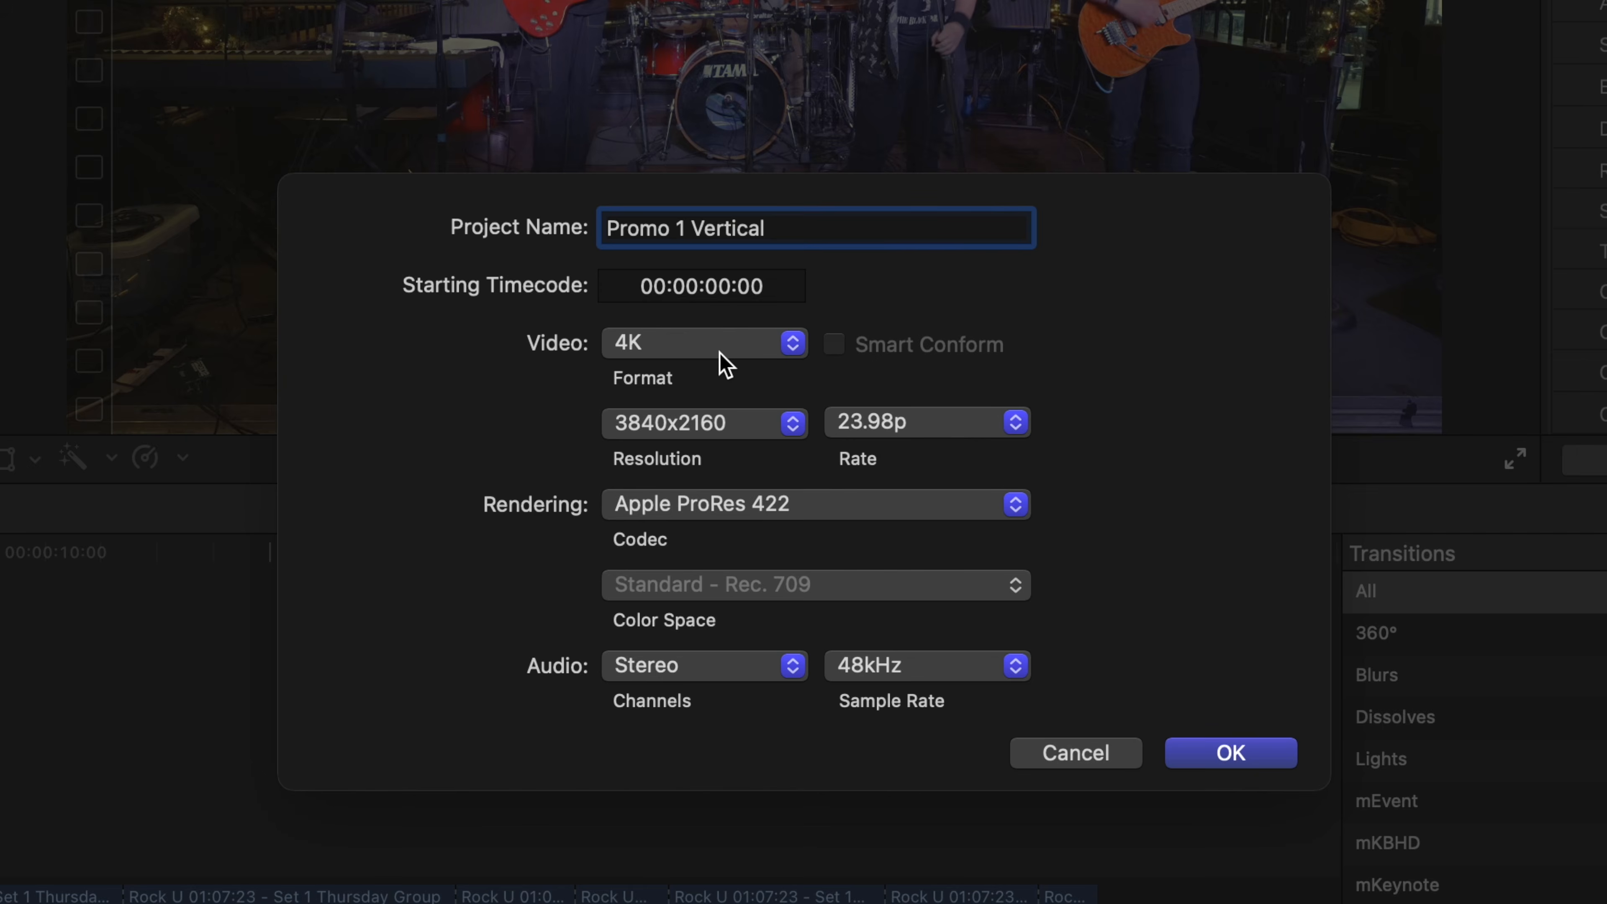
# Set the copy's video format to Vertical at 2160x3840, enable Smart Conform and create the project
pyautogui.click(719, 353)
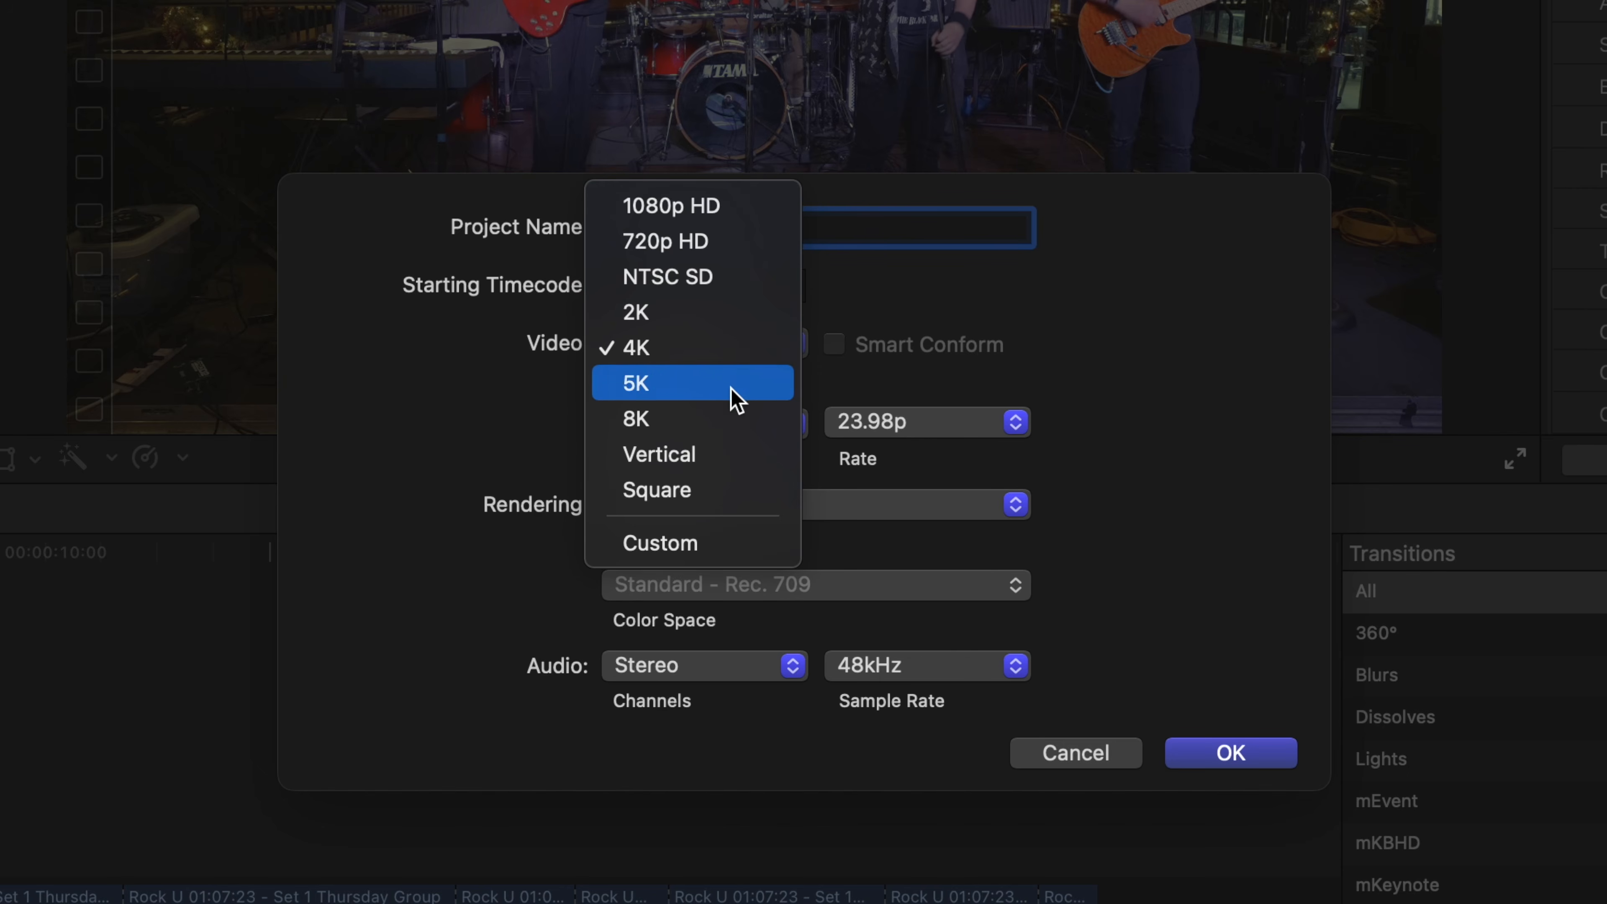
pyautogui.click(728, 465)
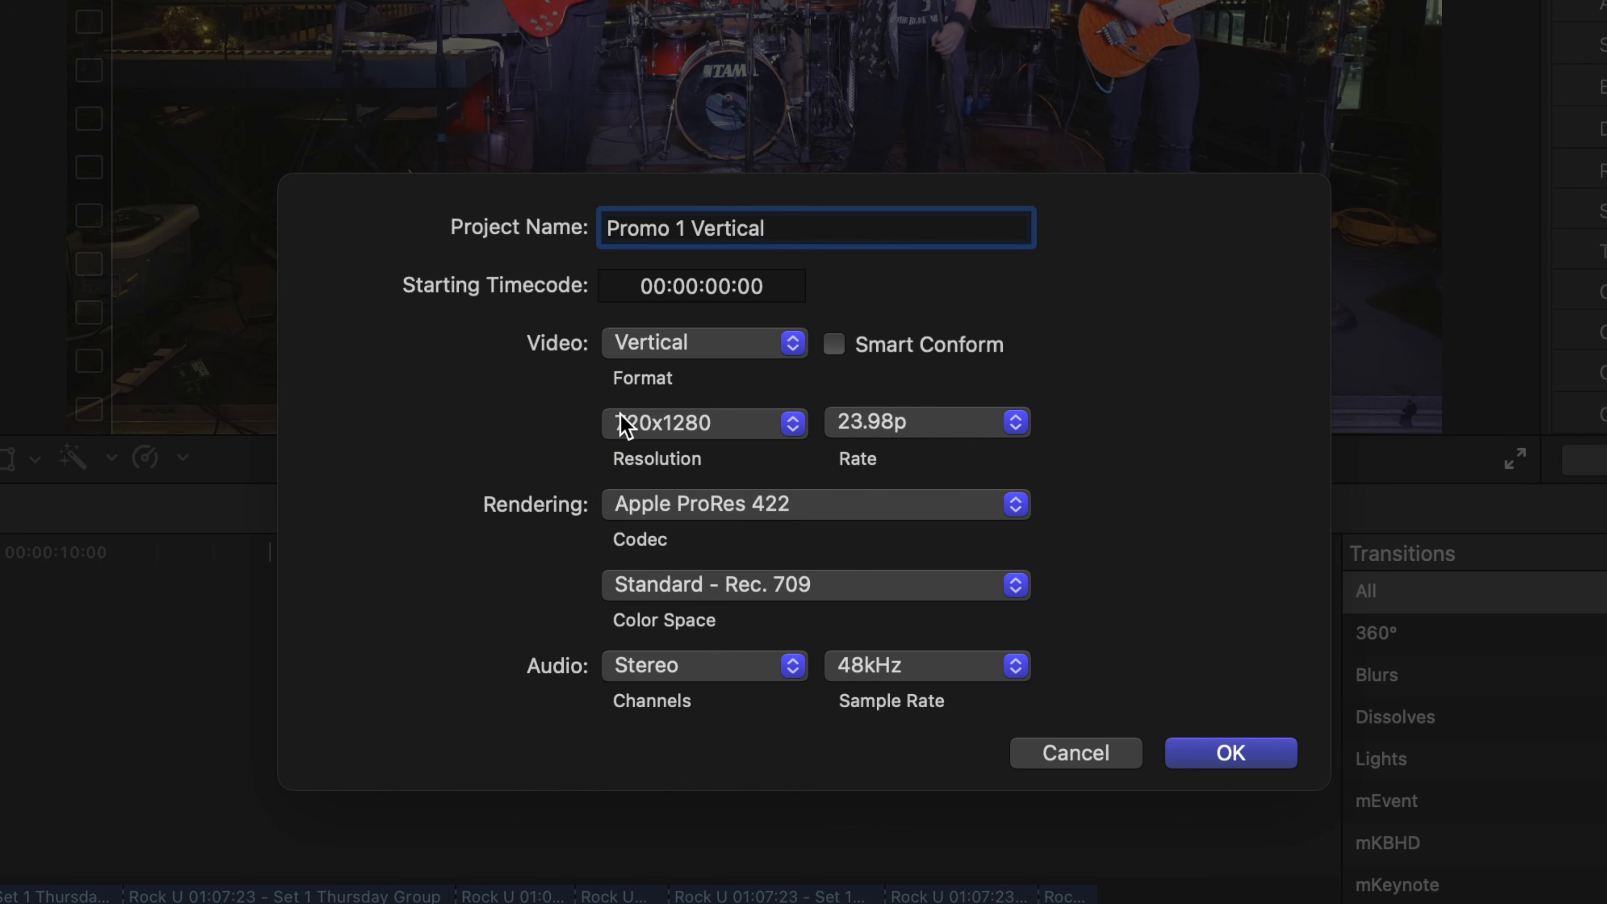
pyautogui.click(661, 437)
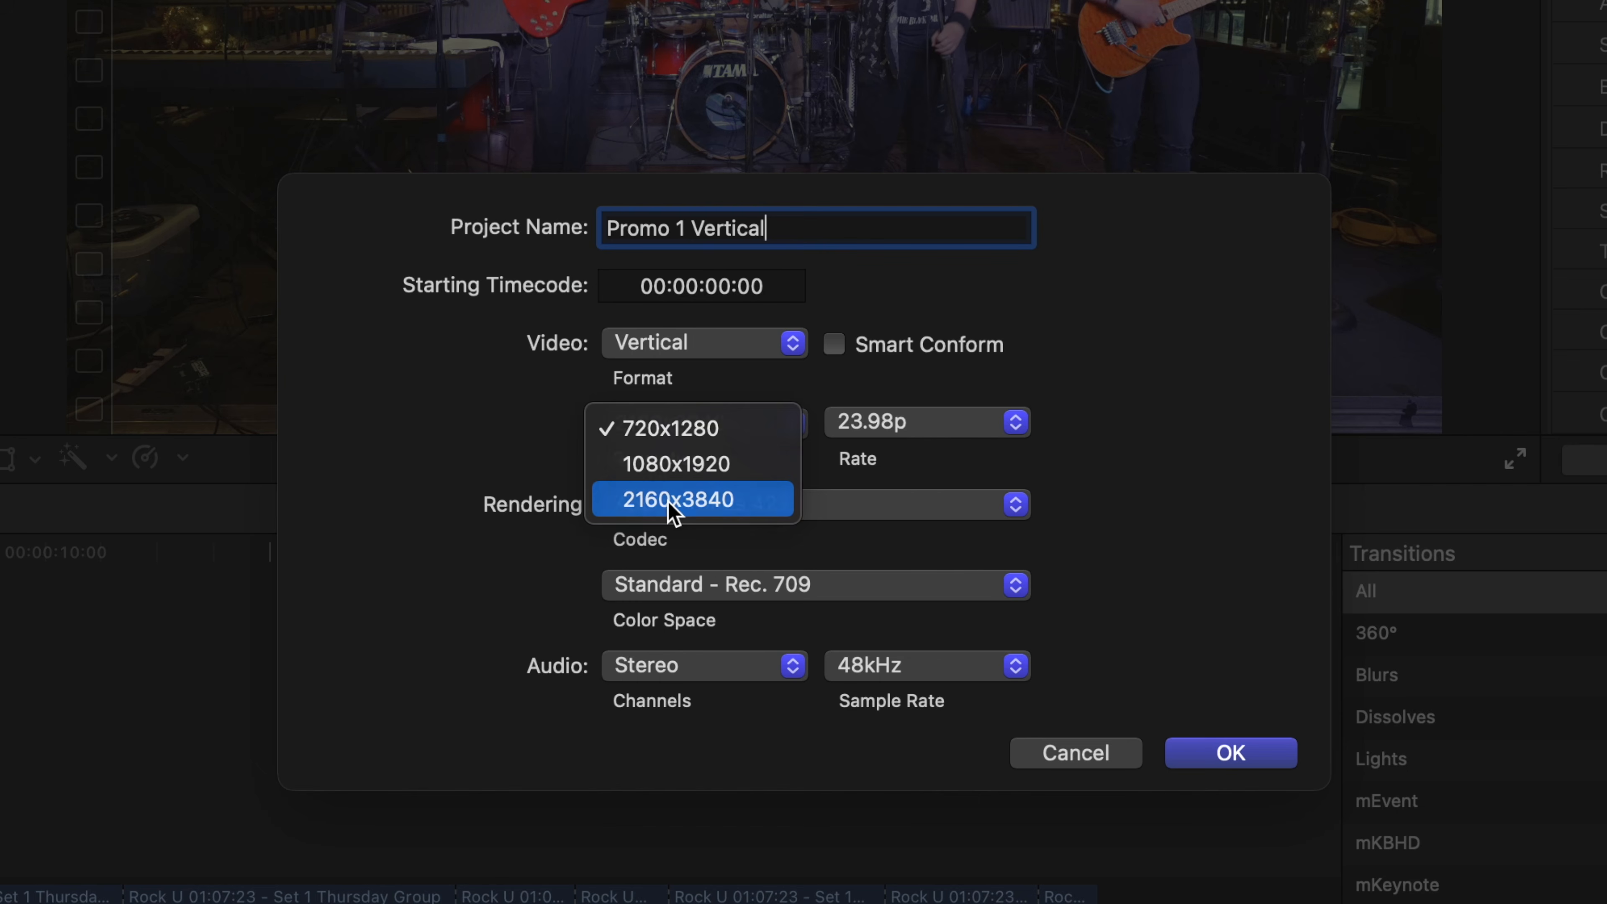
pyautogui.click(668, 501)
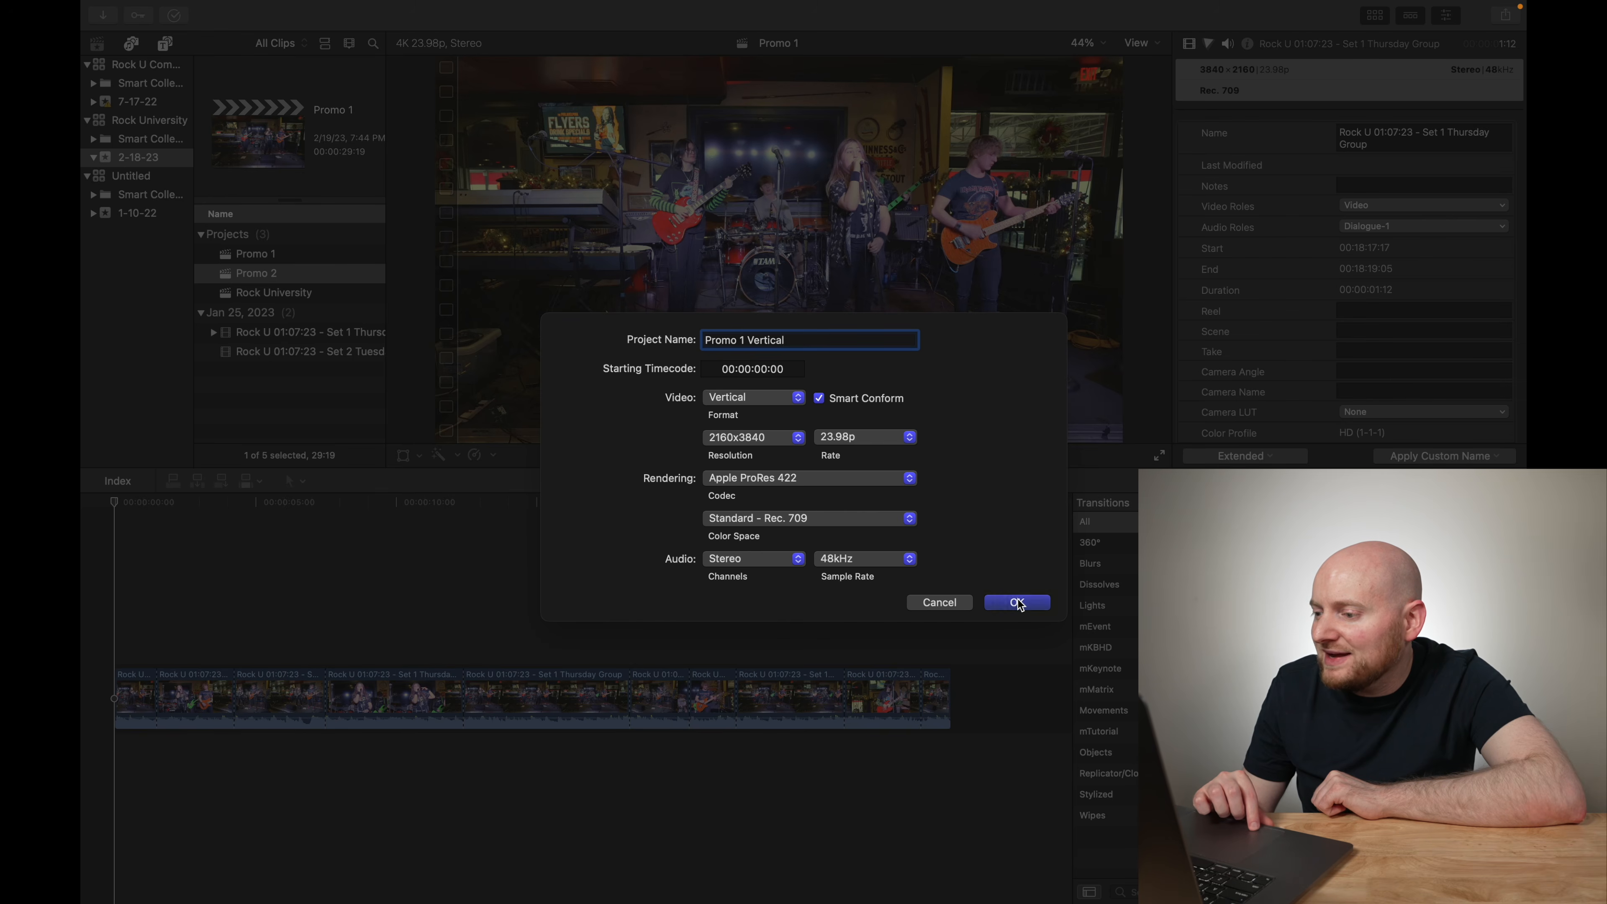
pyautogui.click(1017, 603)
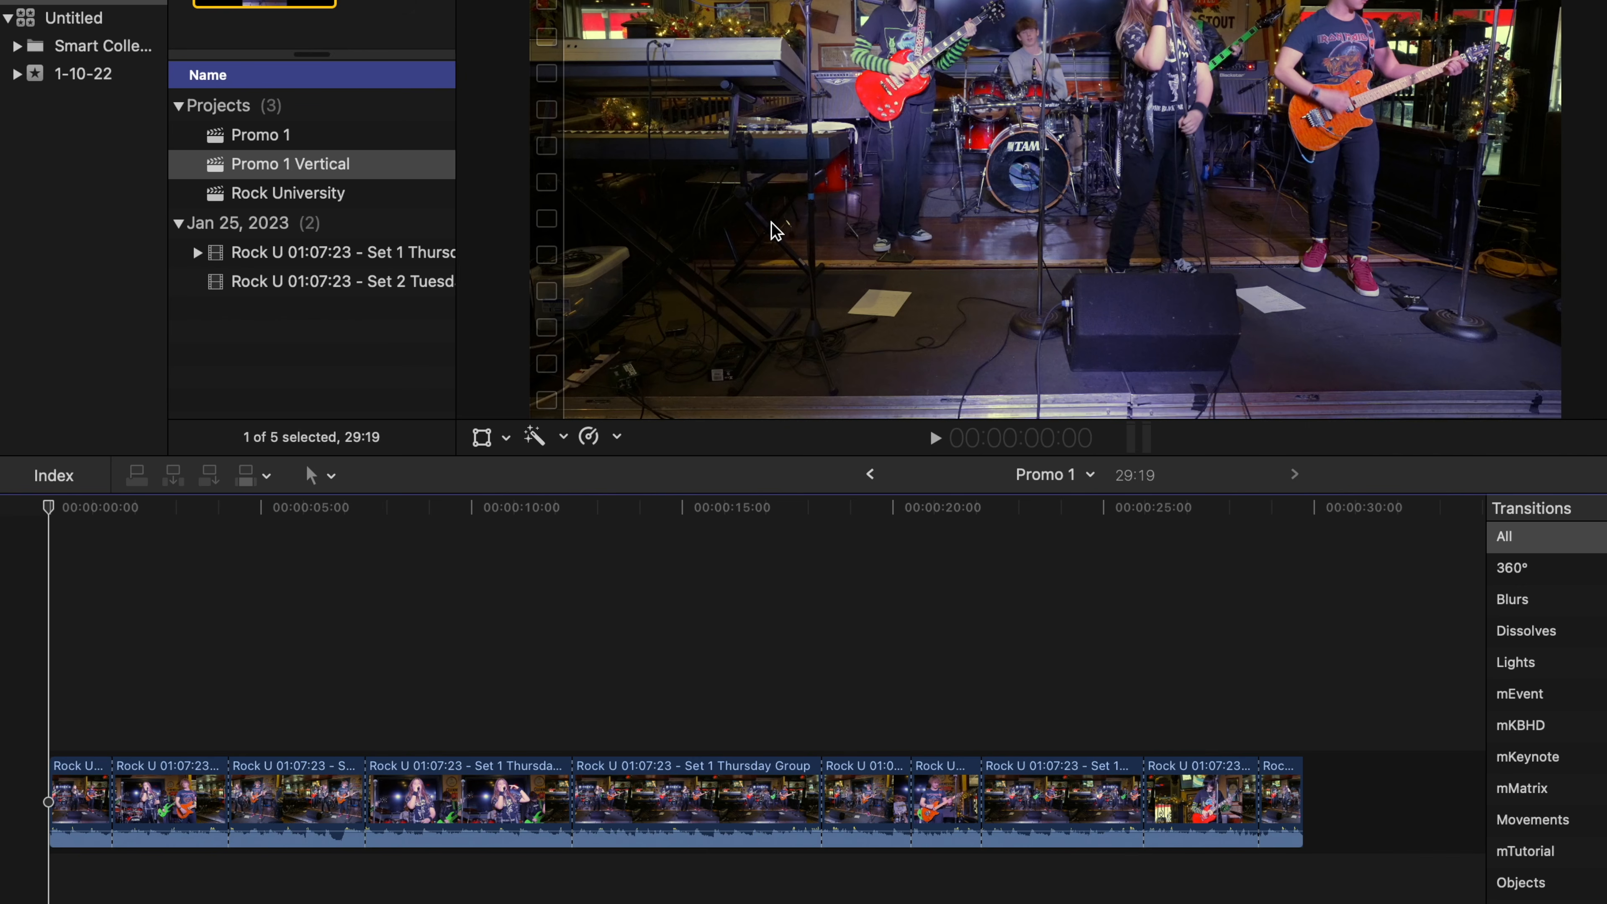
# Open Promo 1 Vertical and reframe its first clip on the singer with Transform, shifting it to about -817 px horizontally
pyautogui.doubleClick(305, 166)
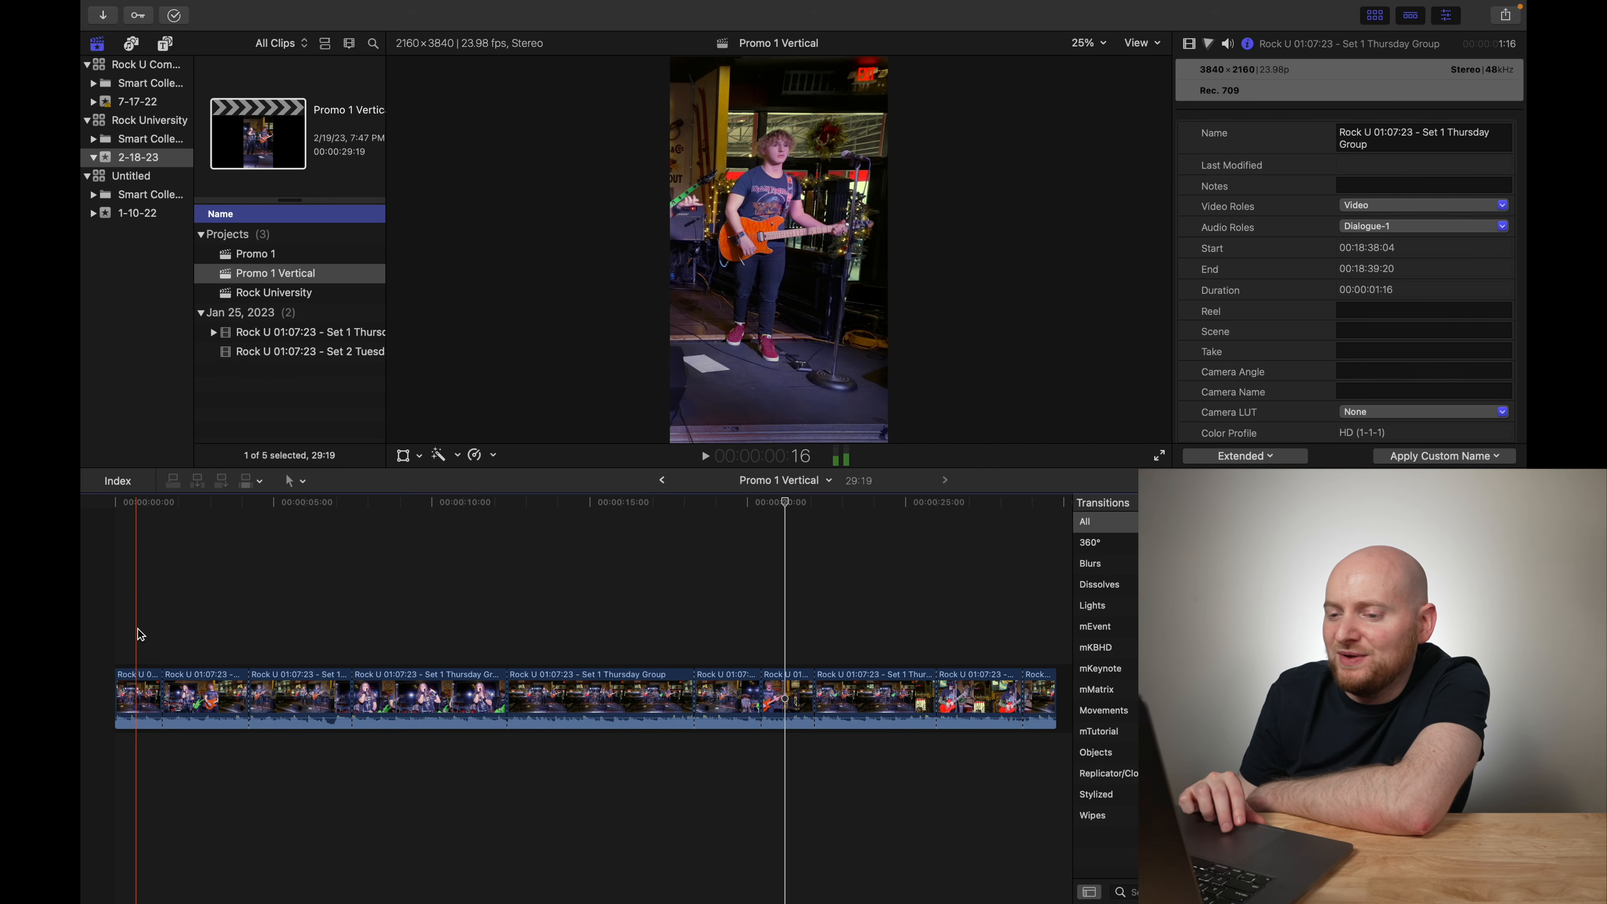
pyautogui.click(141, 697)
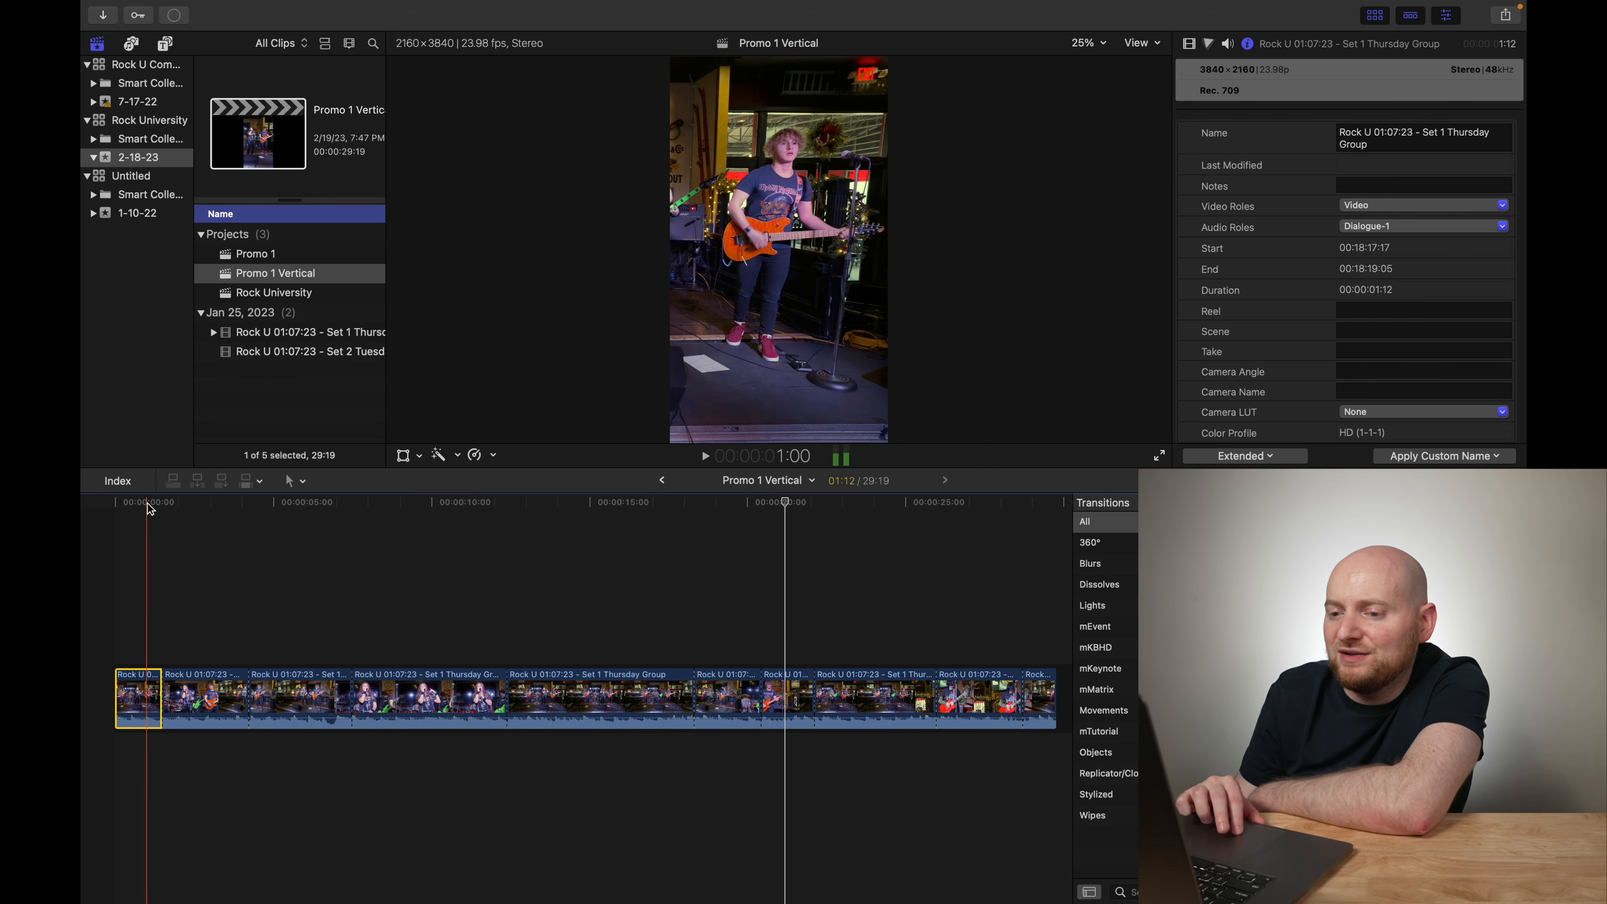
pyautogui.click(403, 455)
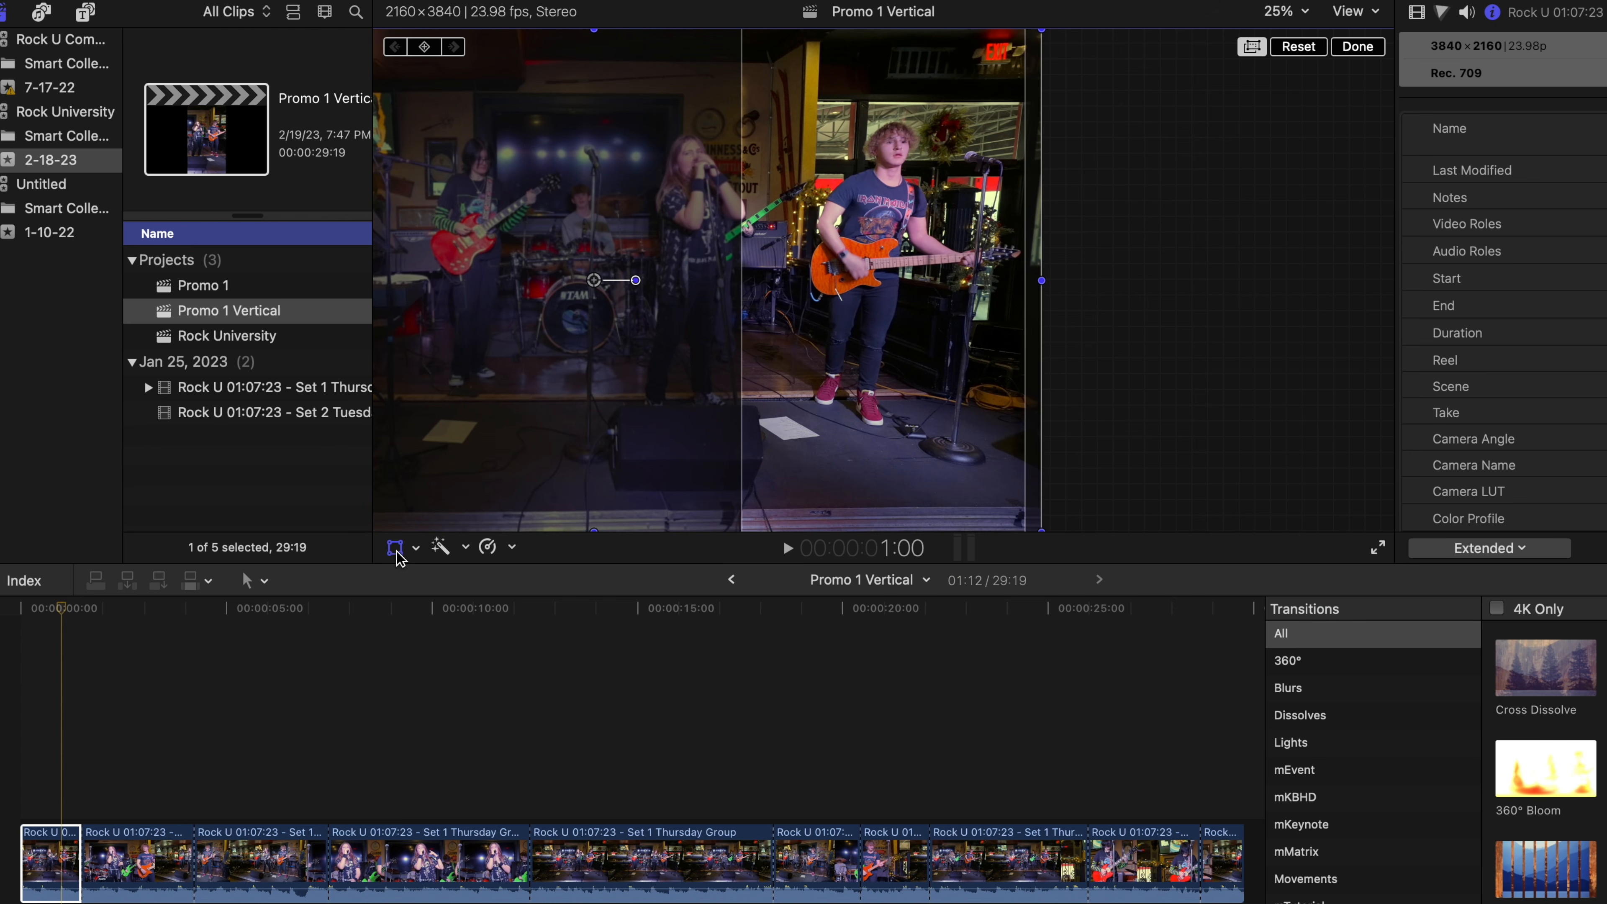
pyautogui.moveTo(816, 300); pyautogui.dragTo(999, 302)
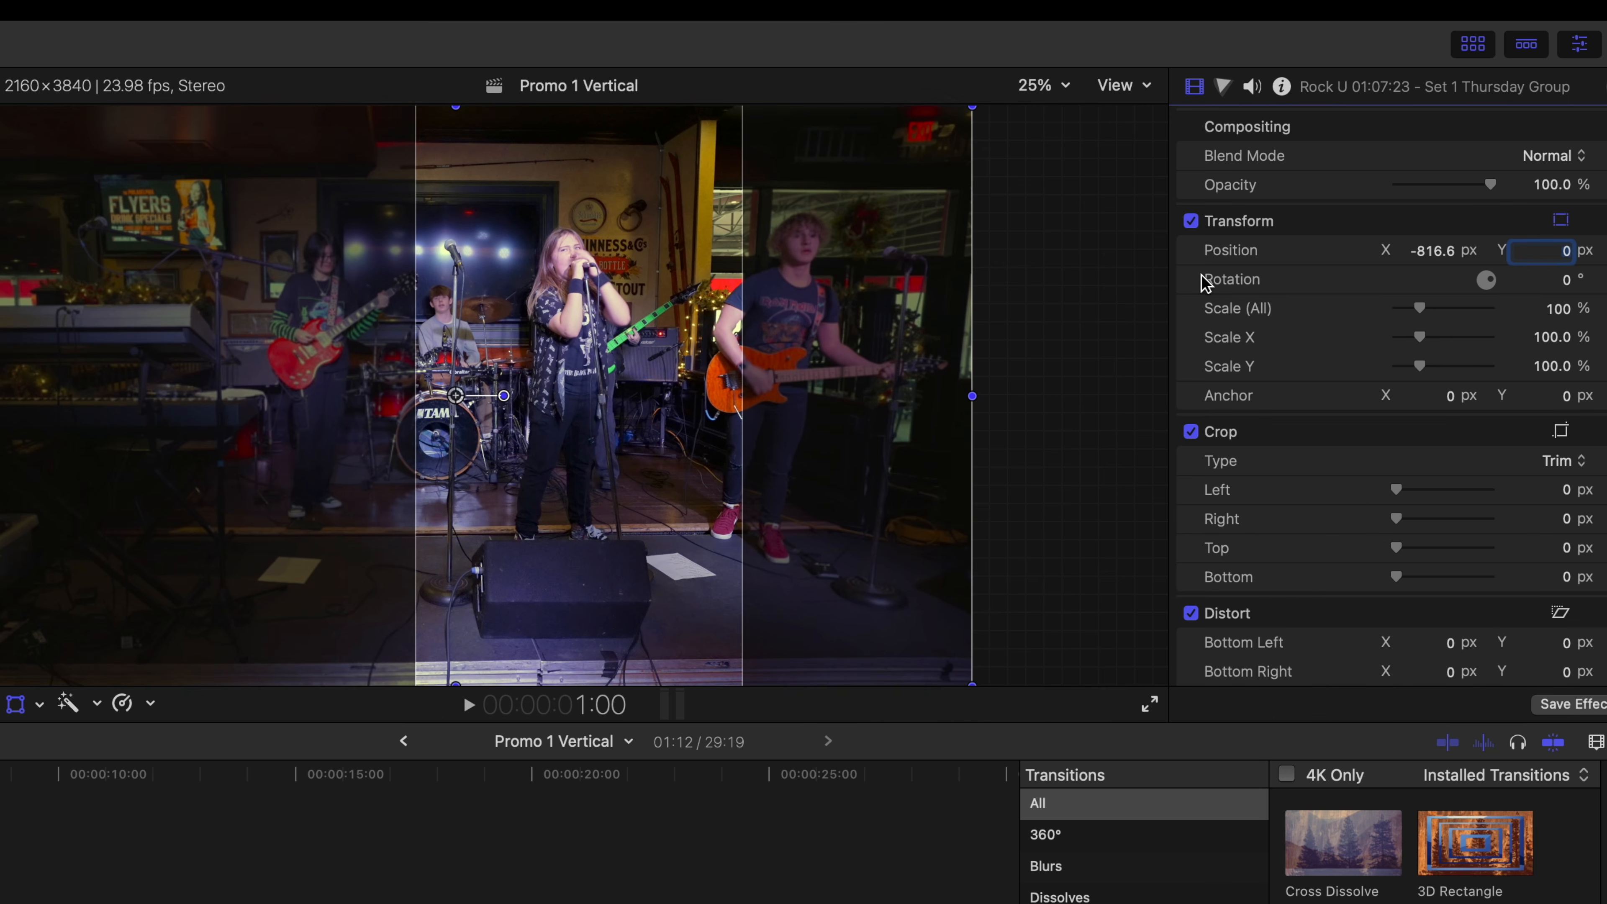
pyautogui.click(13, 712)
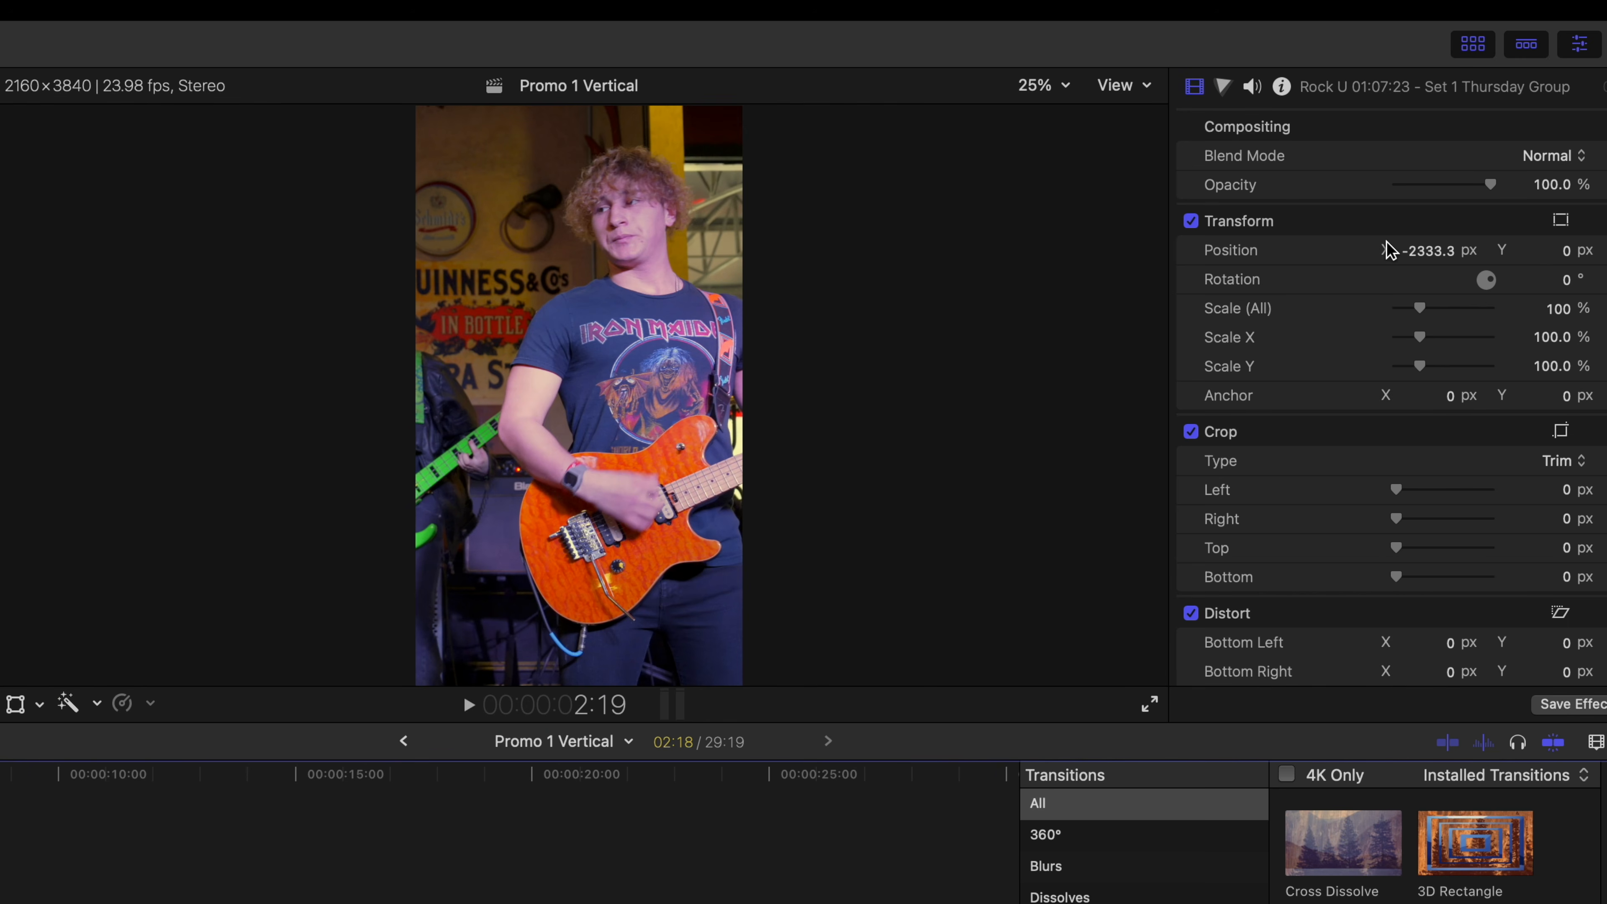
# Centre the singer in the second clip by setting its X position to 300 px and its overall scale to 125%
pyautogui.click(1431, 252)
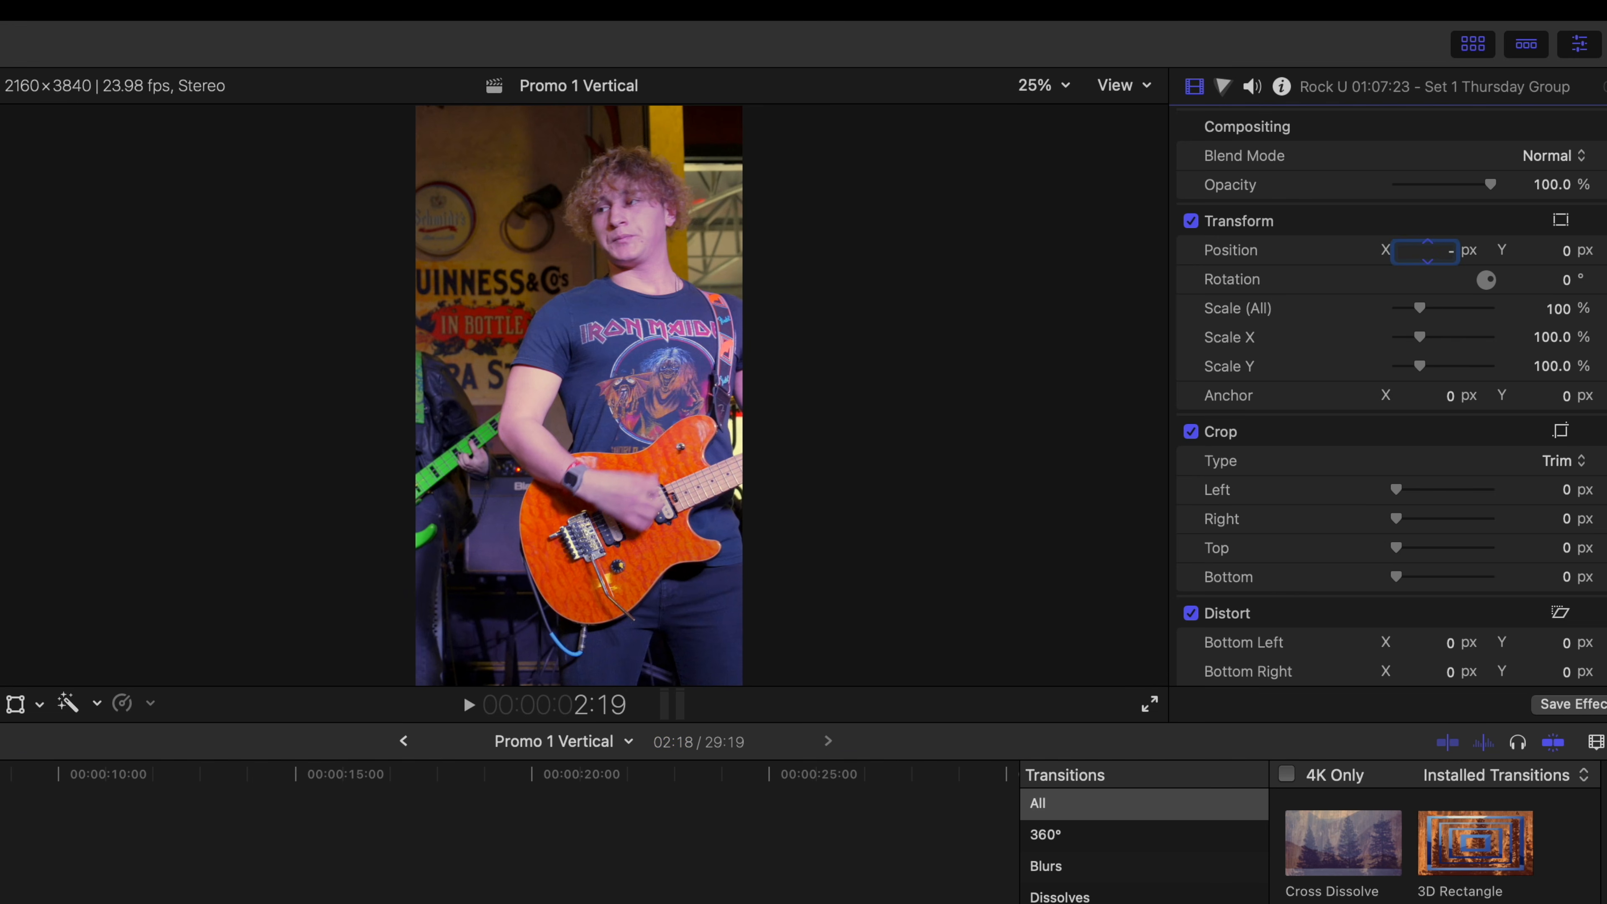
pyautogui.press('Return')
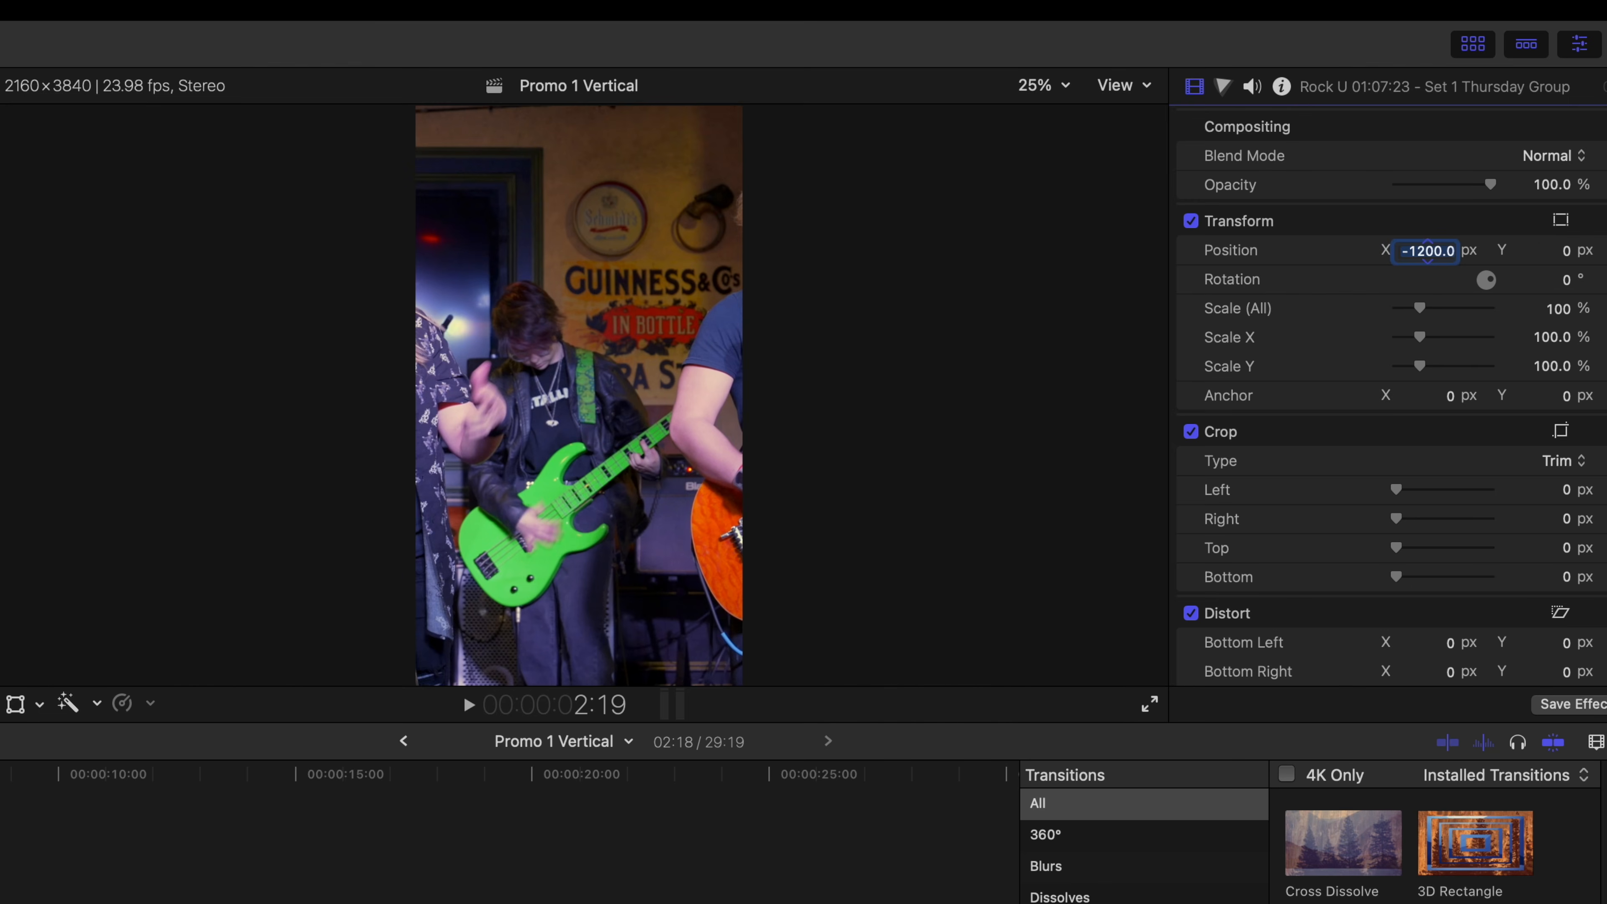
pyautogui.write('-600')
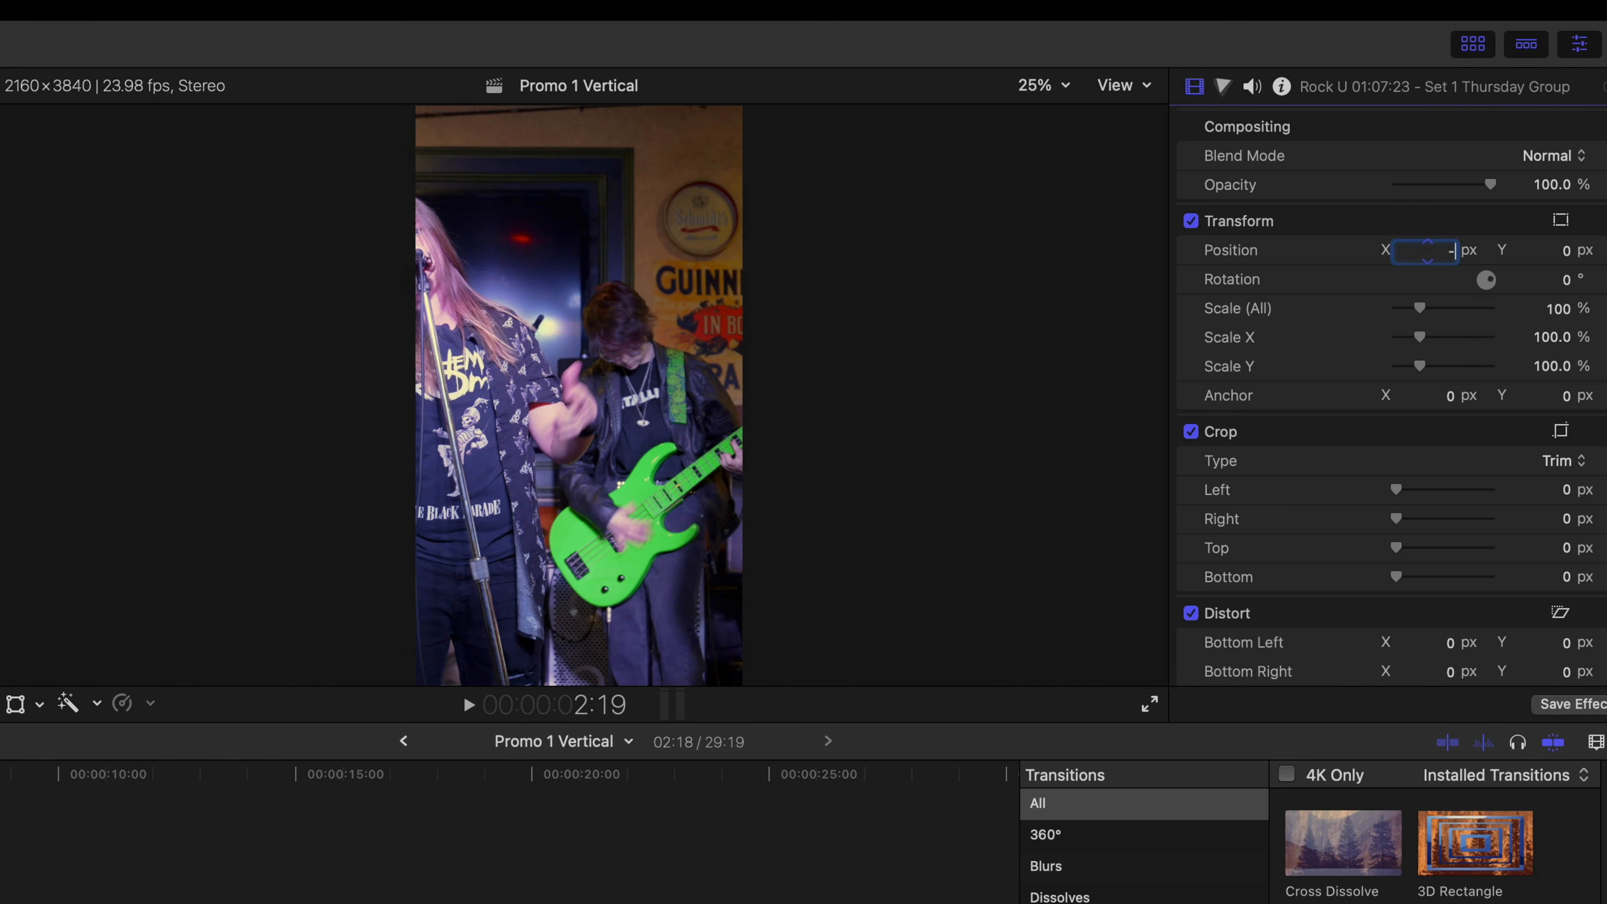
pyautogui.press('Return')
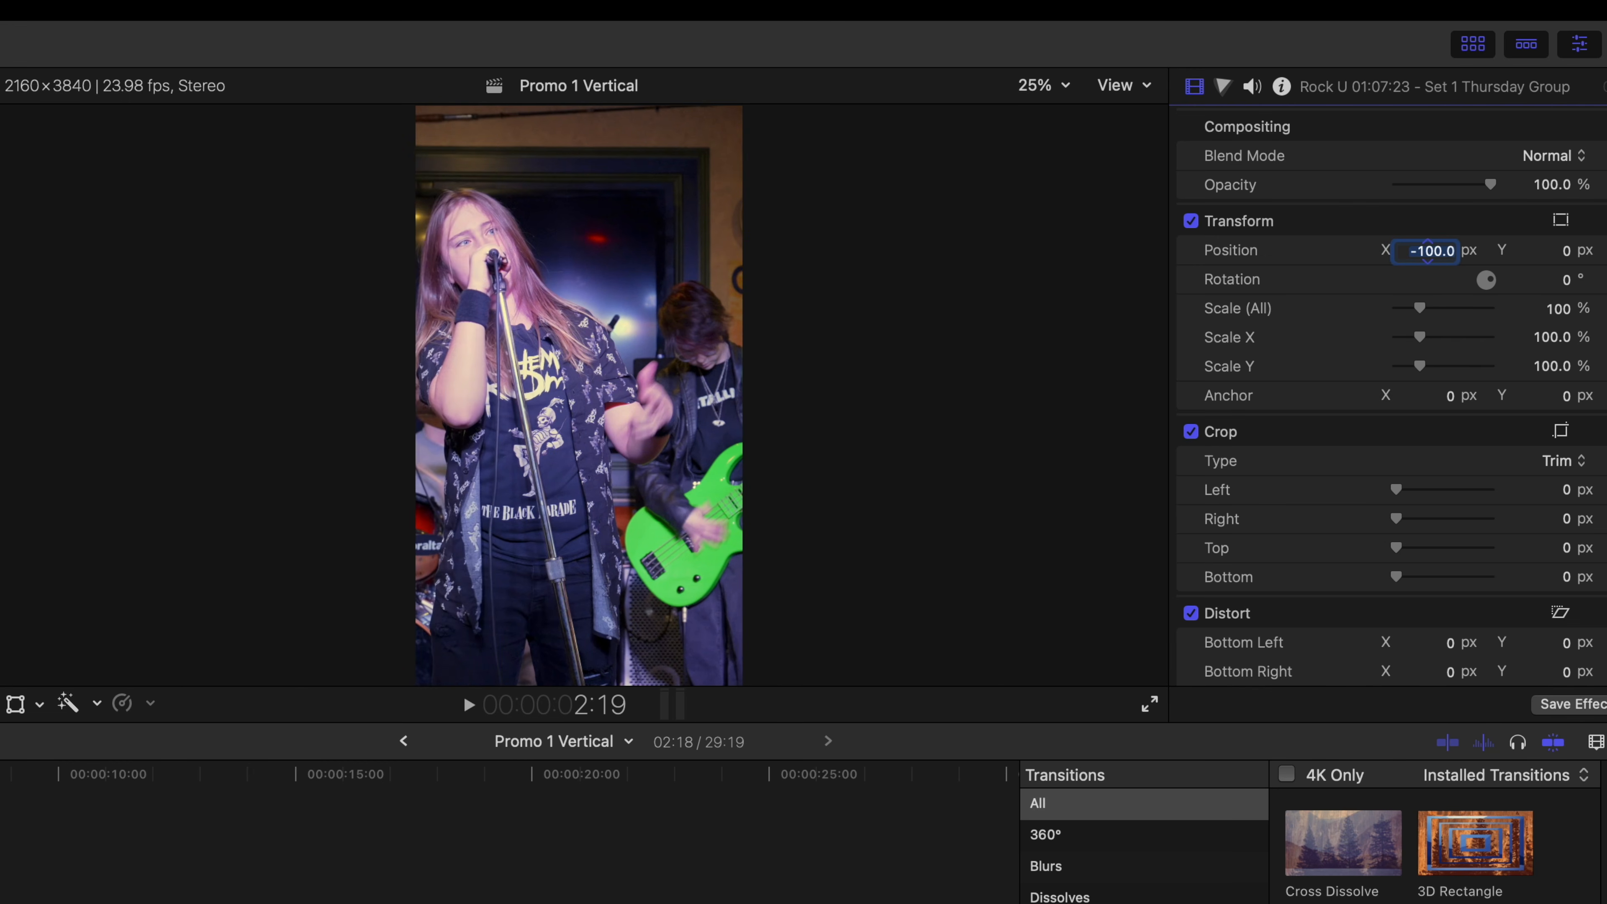
pyautogui.write('300')
pyautogui.press('Return')
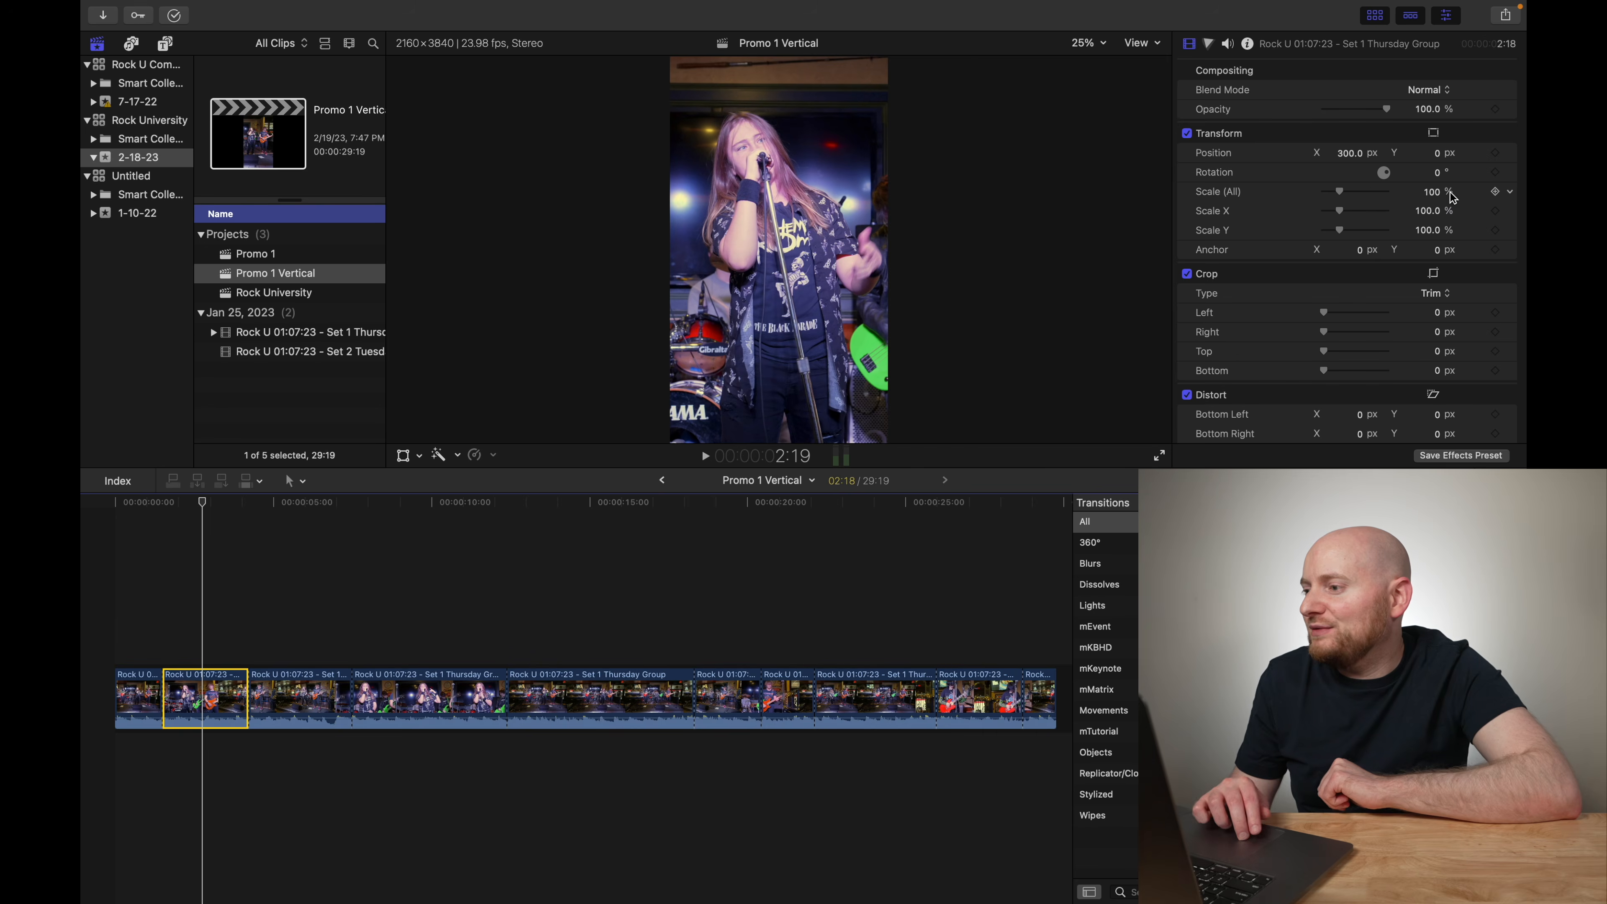
pyautogui.click(1435, 193)
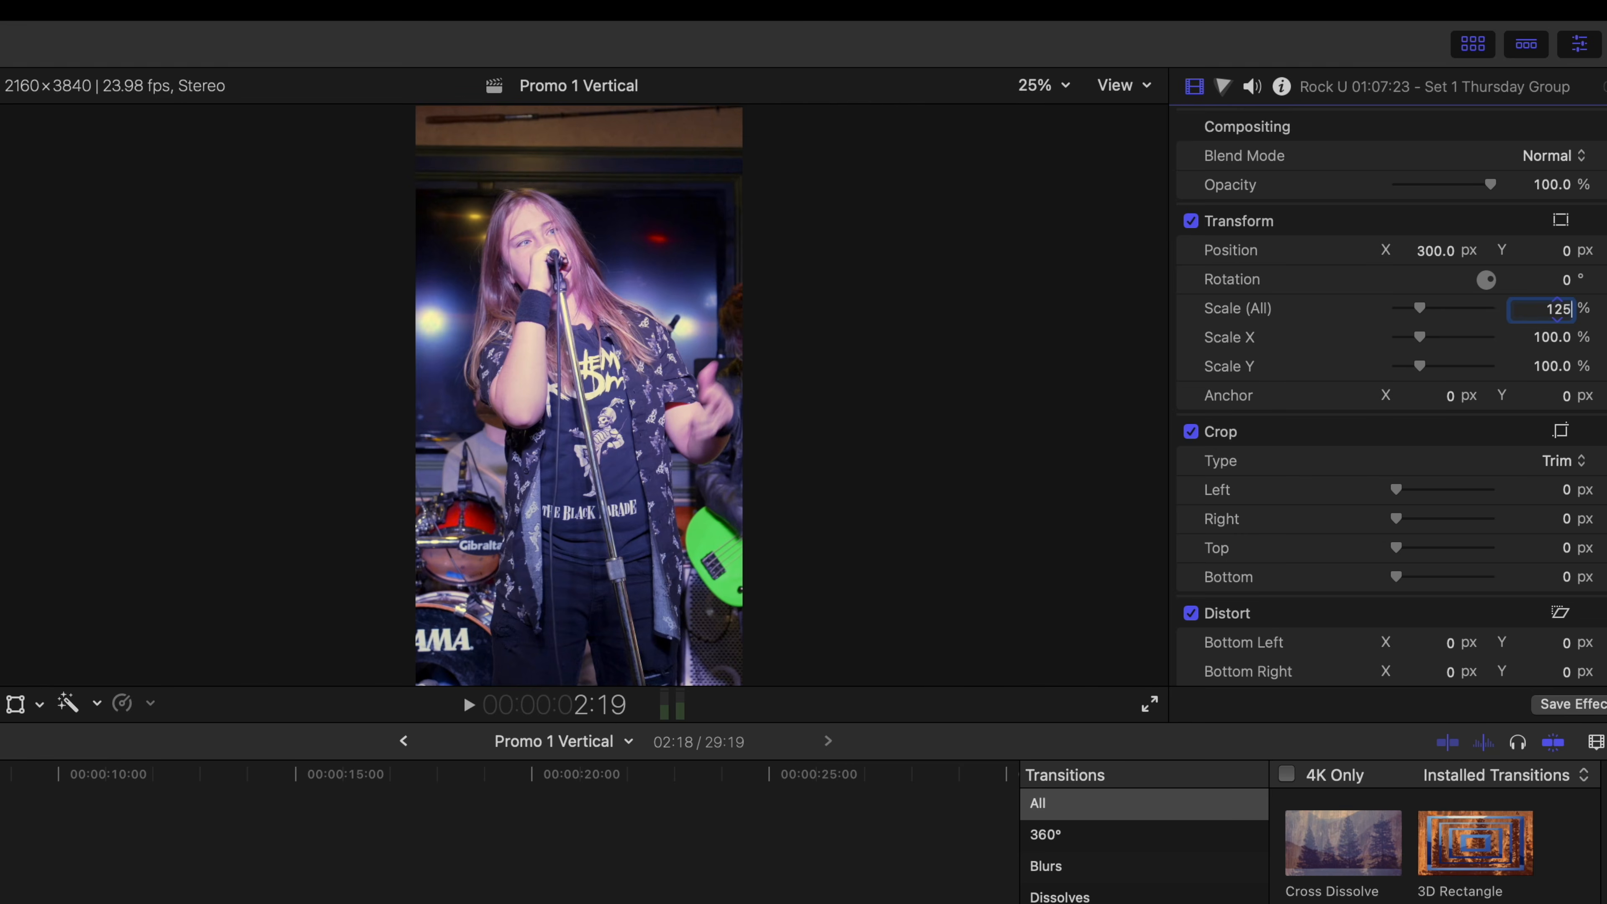
pyautogui.press('Return')
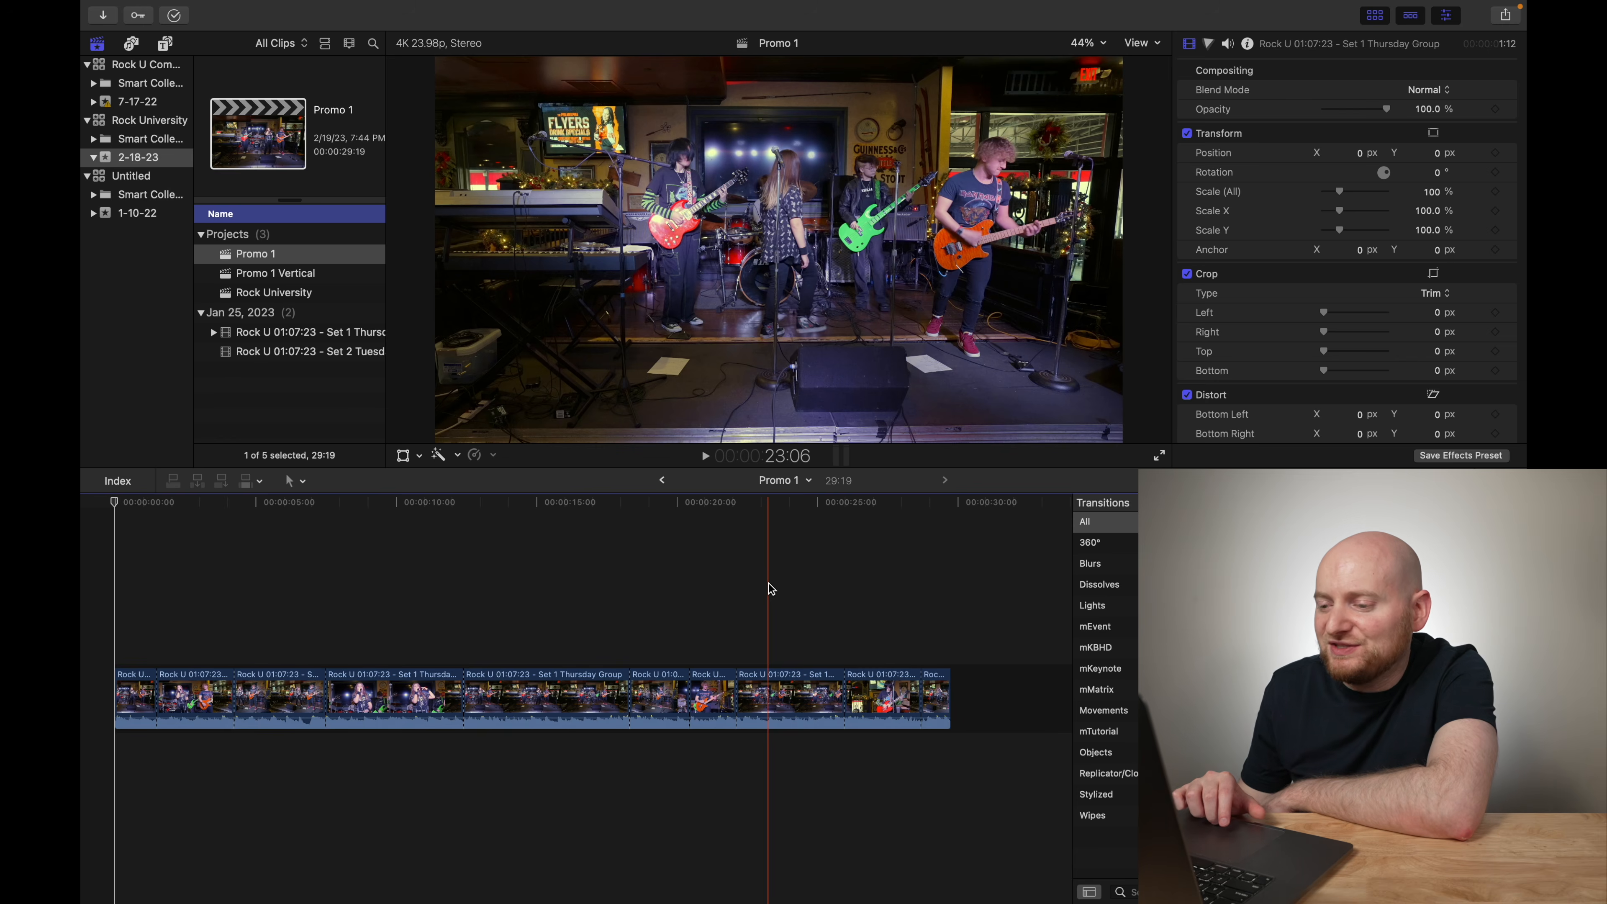
# Duplicate Promo 1 as Promo 1 Vertical Manual in Vertical format at 2160x3840, leaving Smart Conform off
pyautogui.click(655, 501)
pyautogui.press('Home')
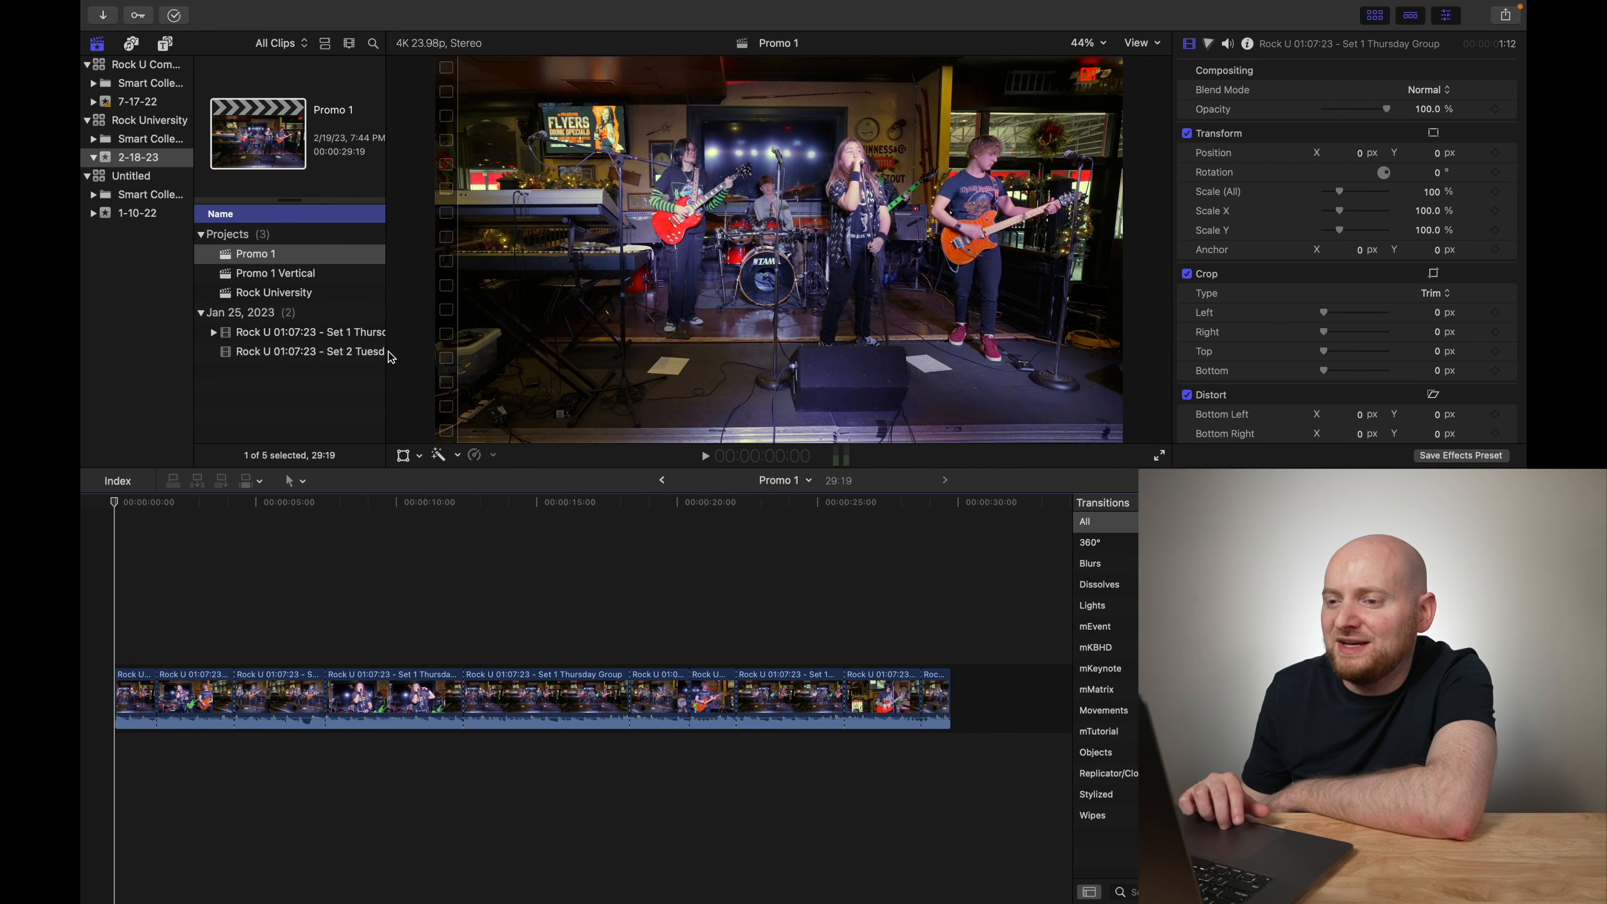
pyautogui.rightClick(269, 256)
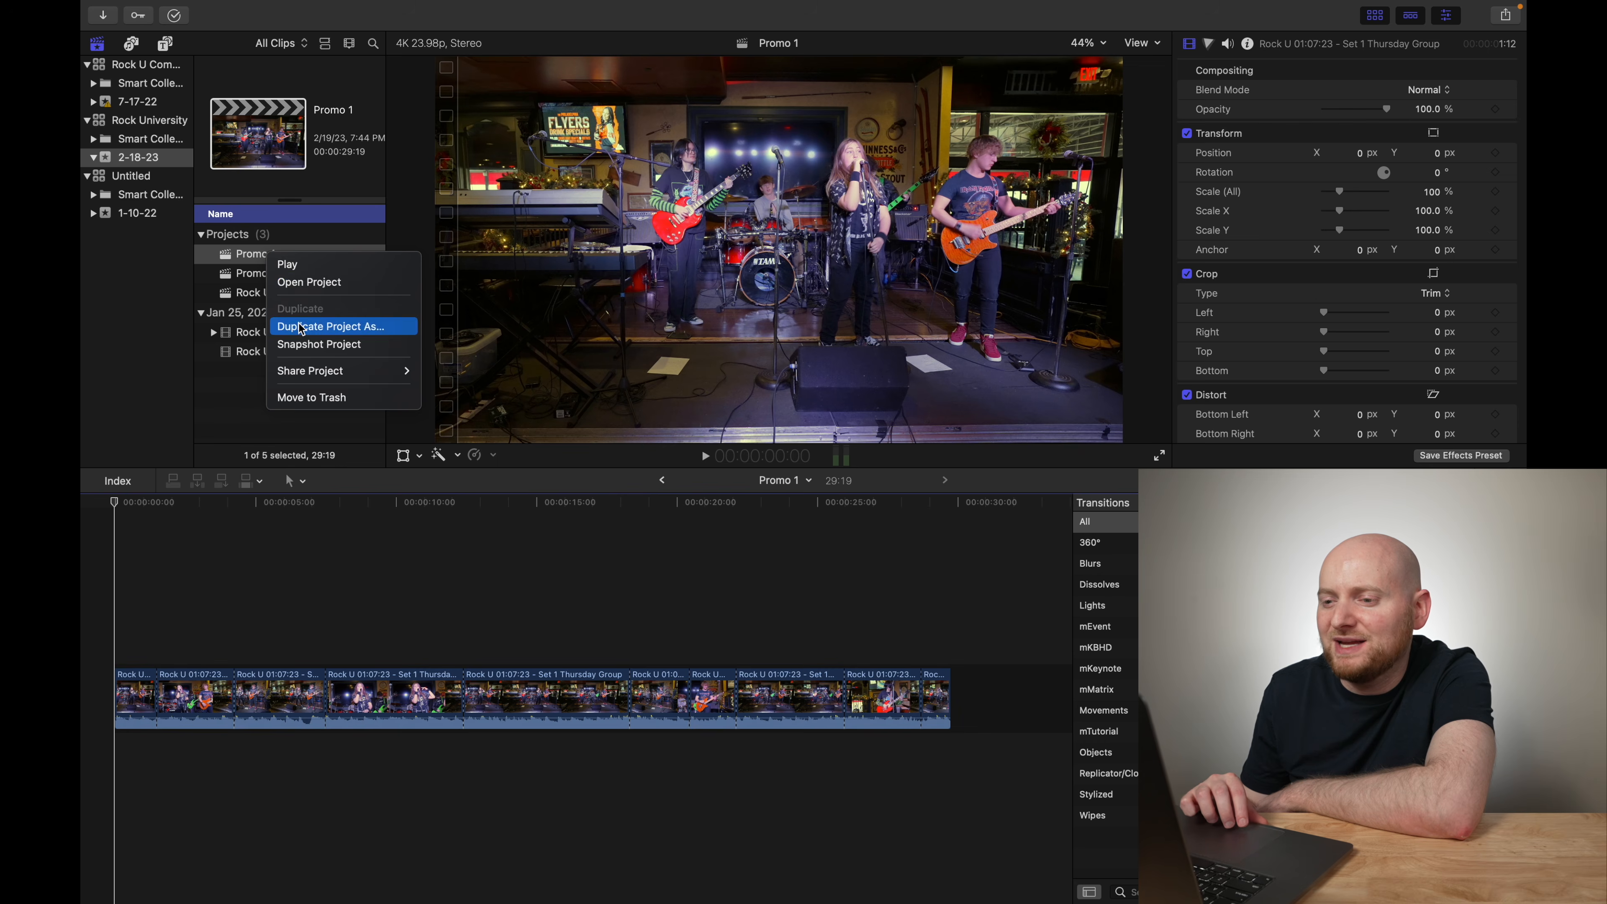
pyautogui.click(330, 327)
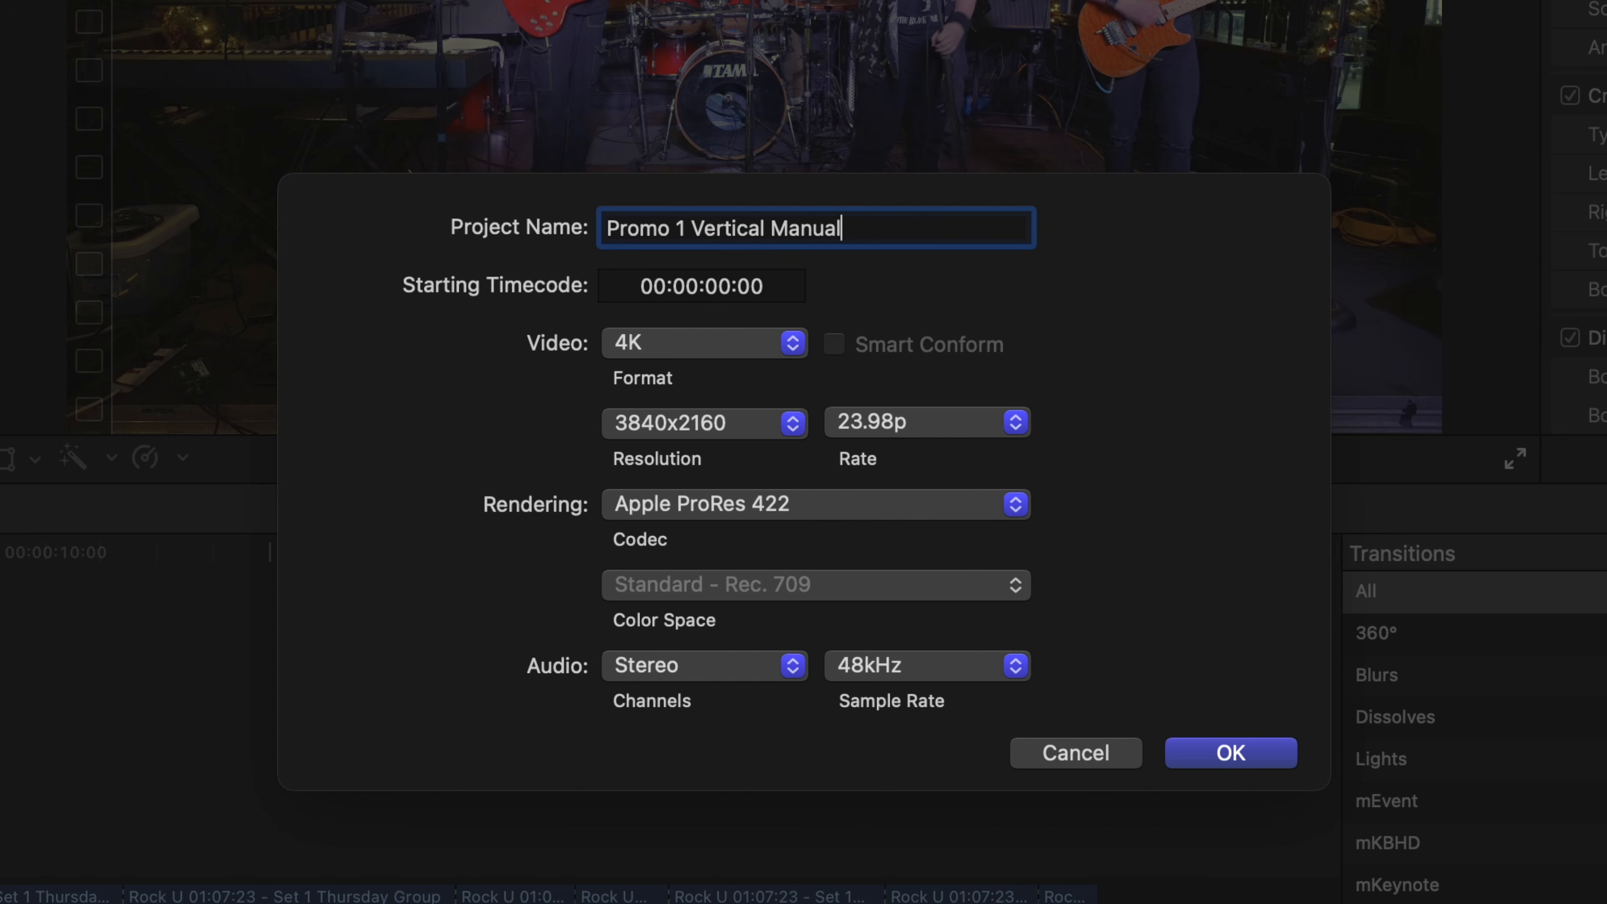
pyautogui.click(712, 346)
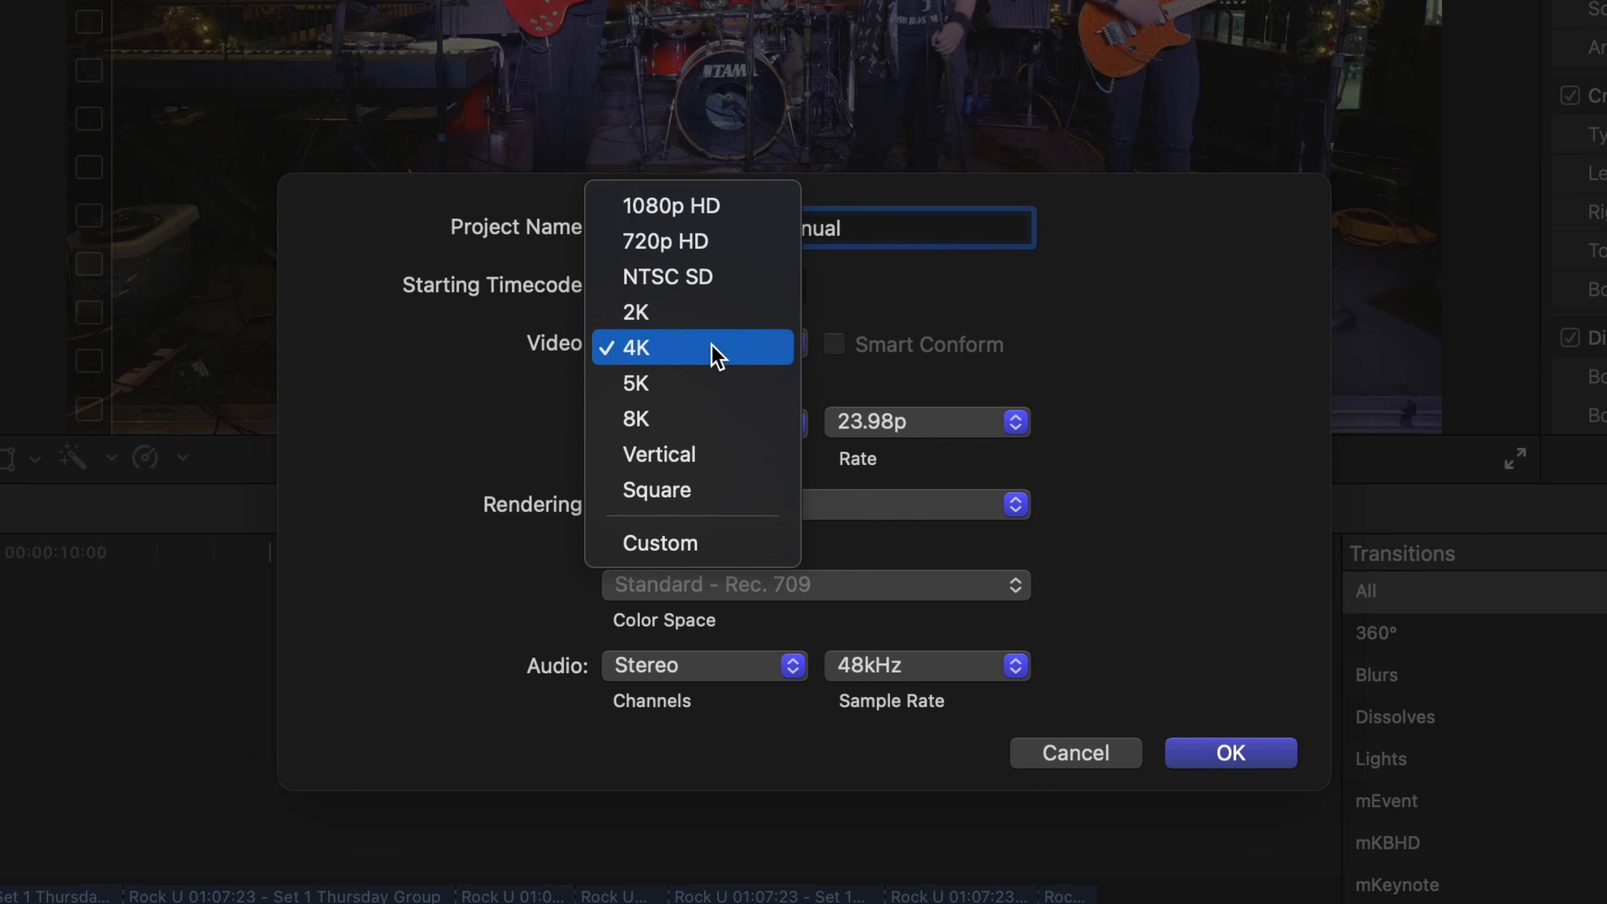
pyautogui.click(666, 454)
pyautogui.click(694, 430)
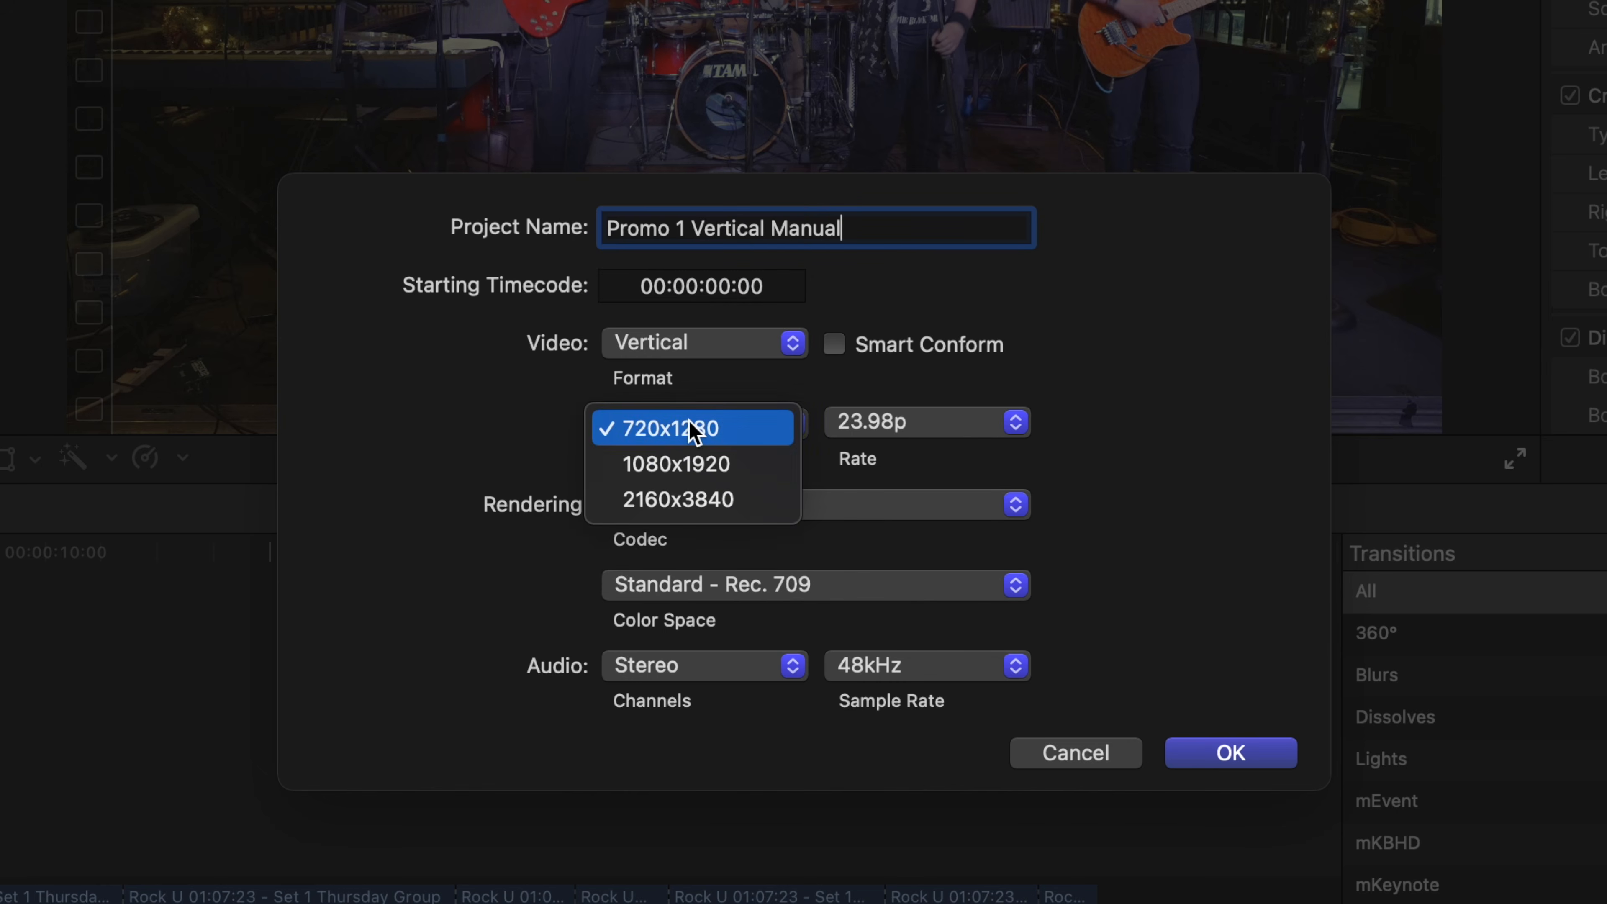
pyautogui.click(691, 500)
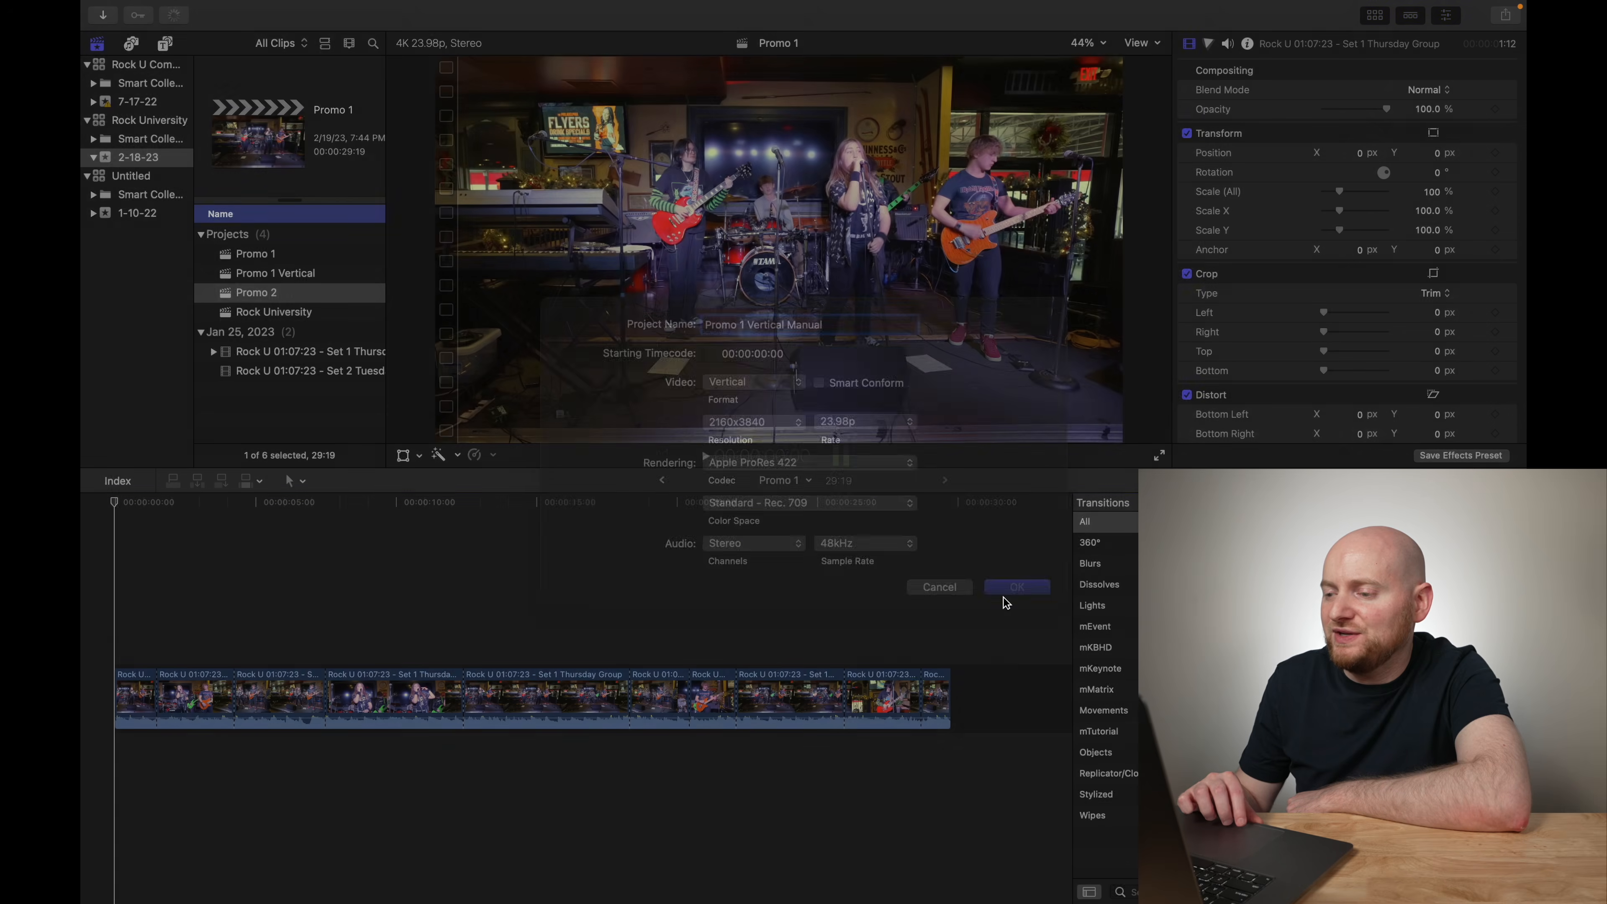
pyautogui.click(1230, 752)
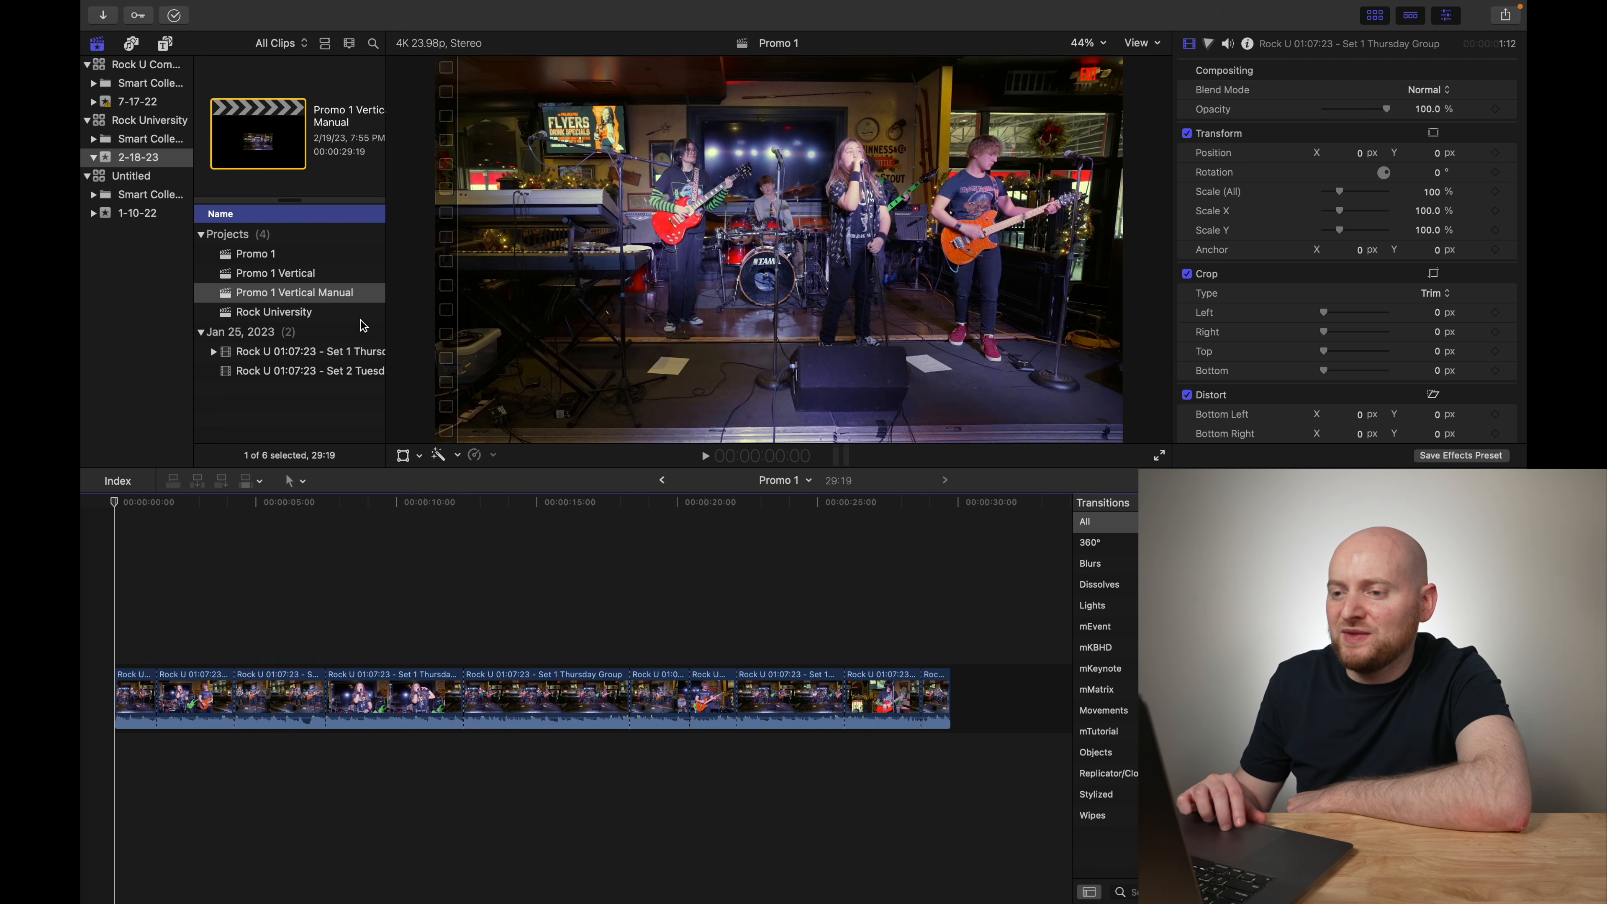
# Open Promo 1 Vertical Manual and enlarge its first clip to fill the vertical frame, setting the overall scale to 325%
pyautogui.doubleClick(321, 298)
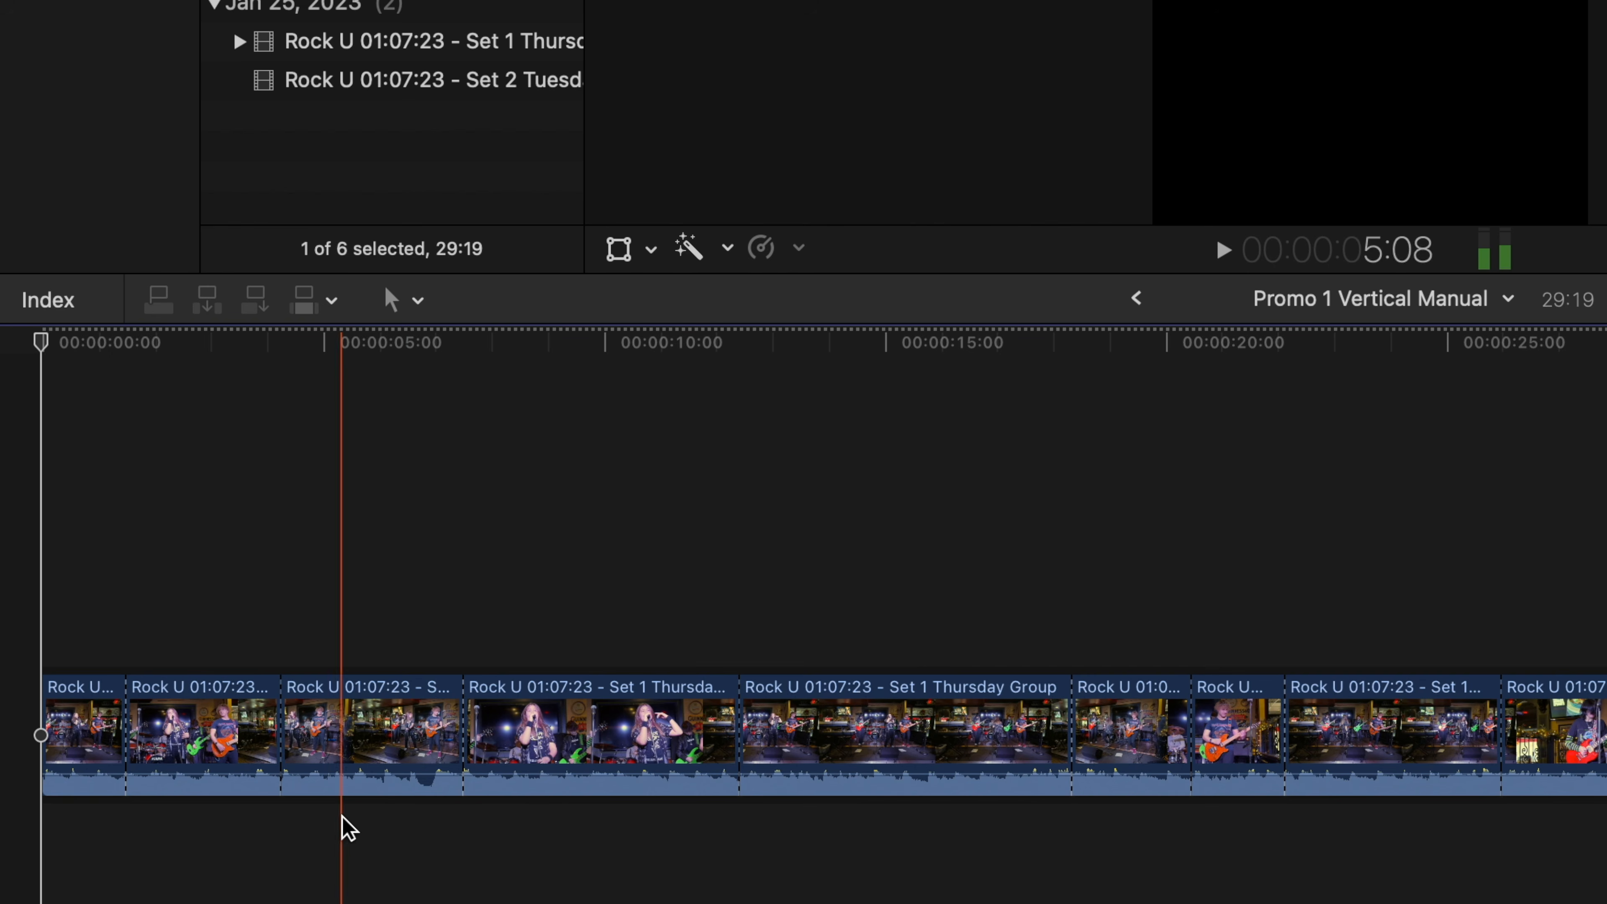
pyautogui.click(96, 728)
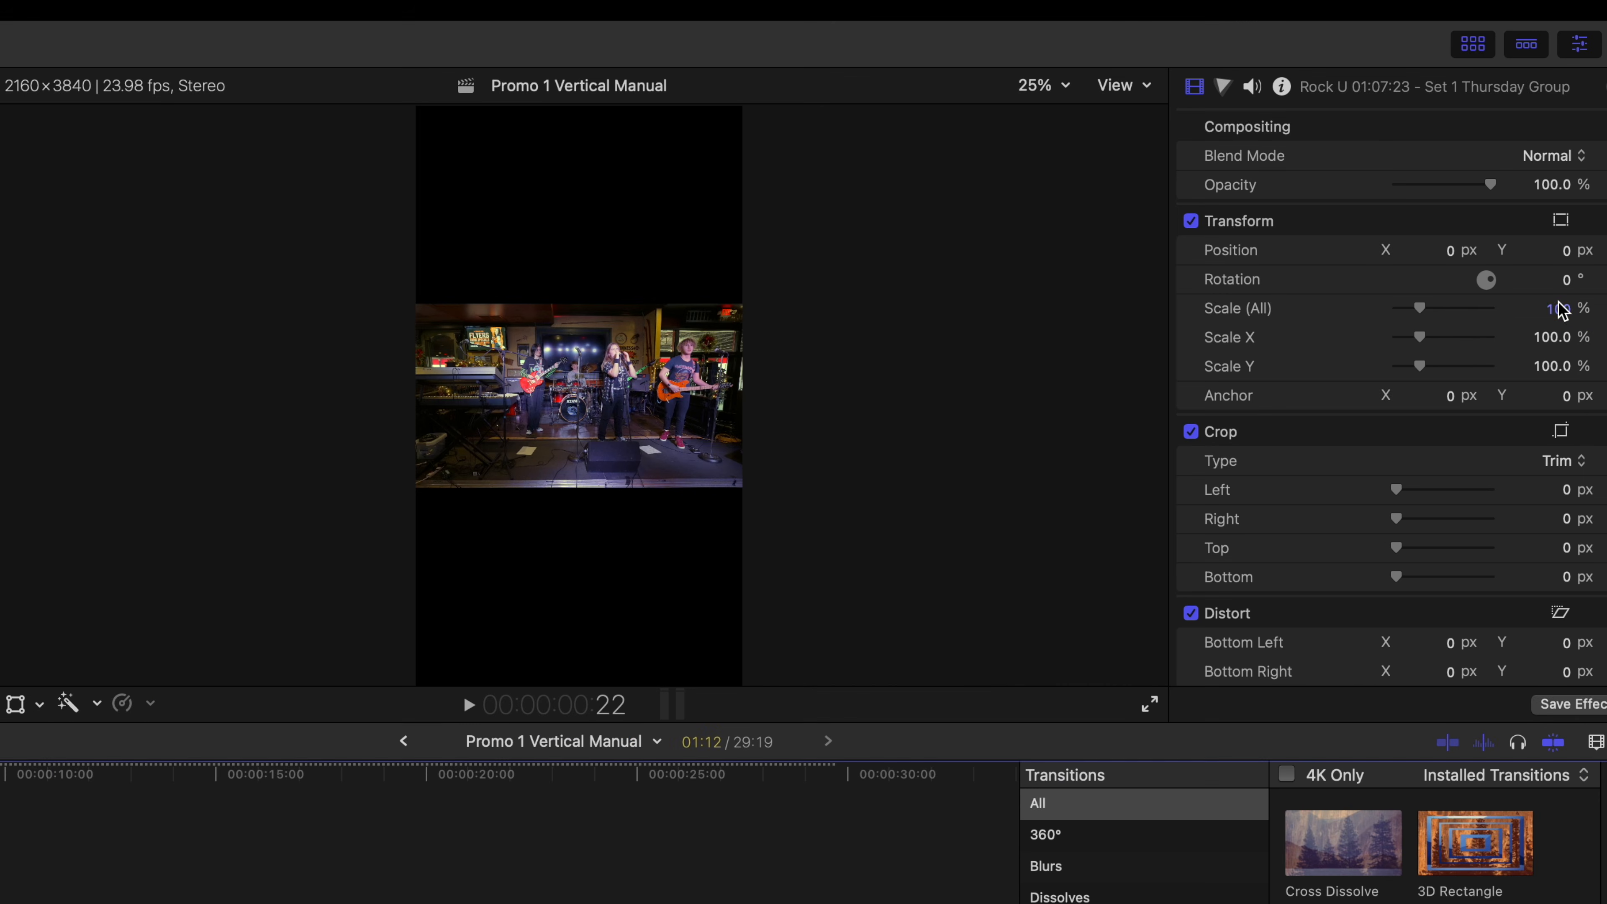
pyautogui.click(1562, 310)
pyautogui.write('200')
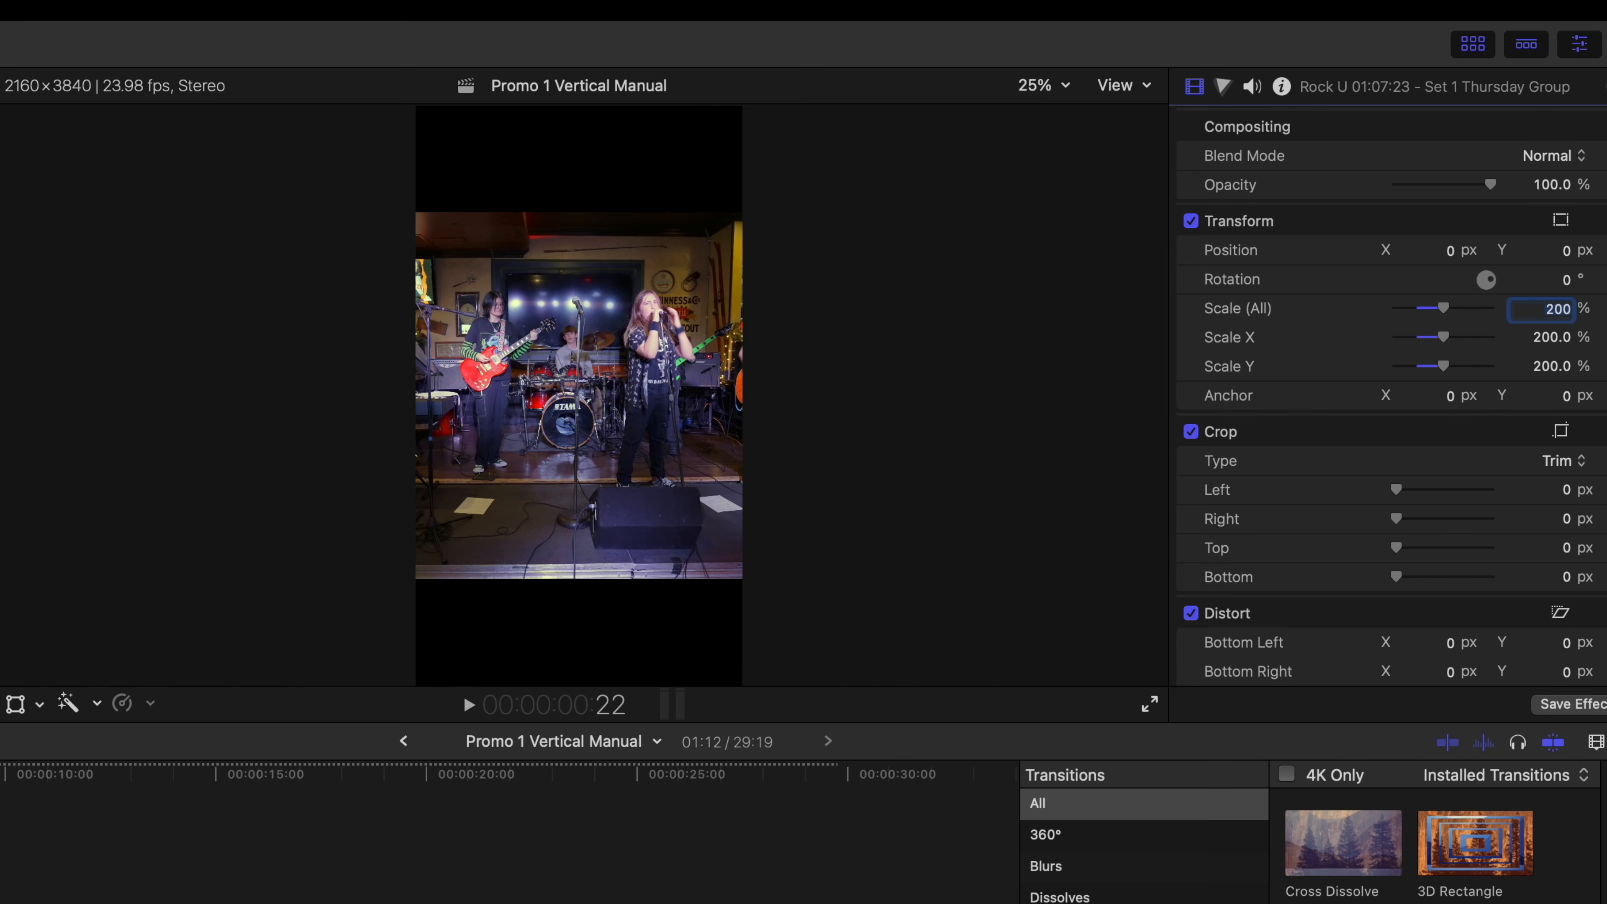
pyautogui.press('Return')
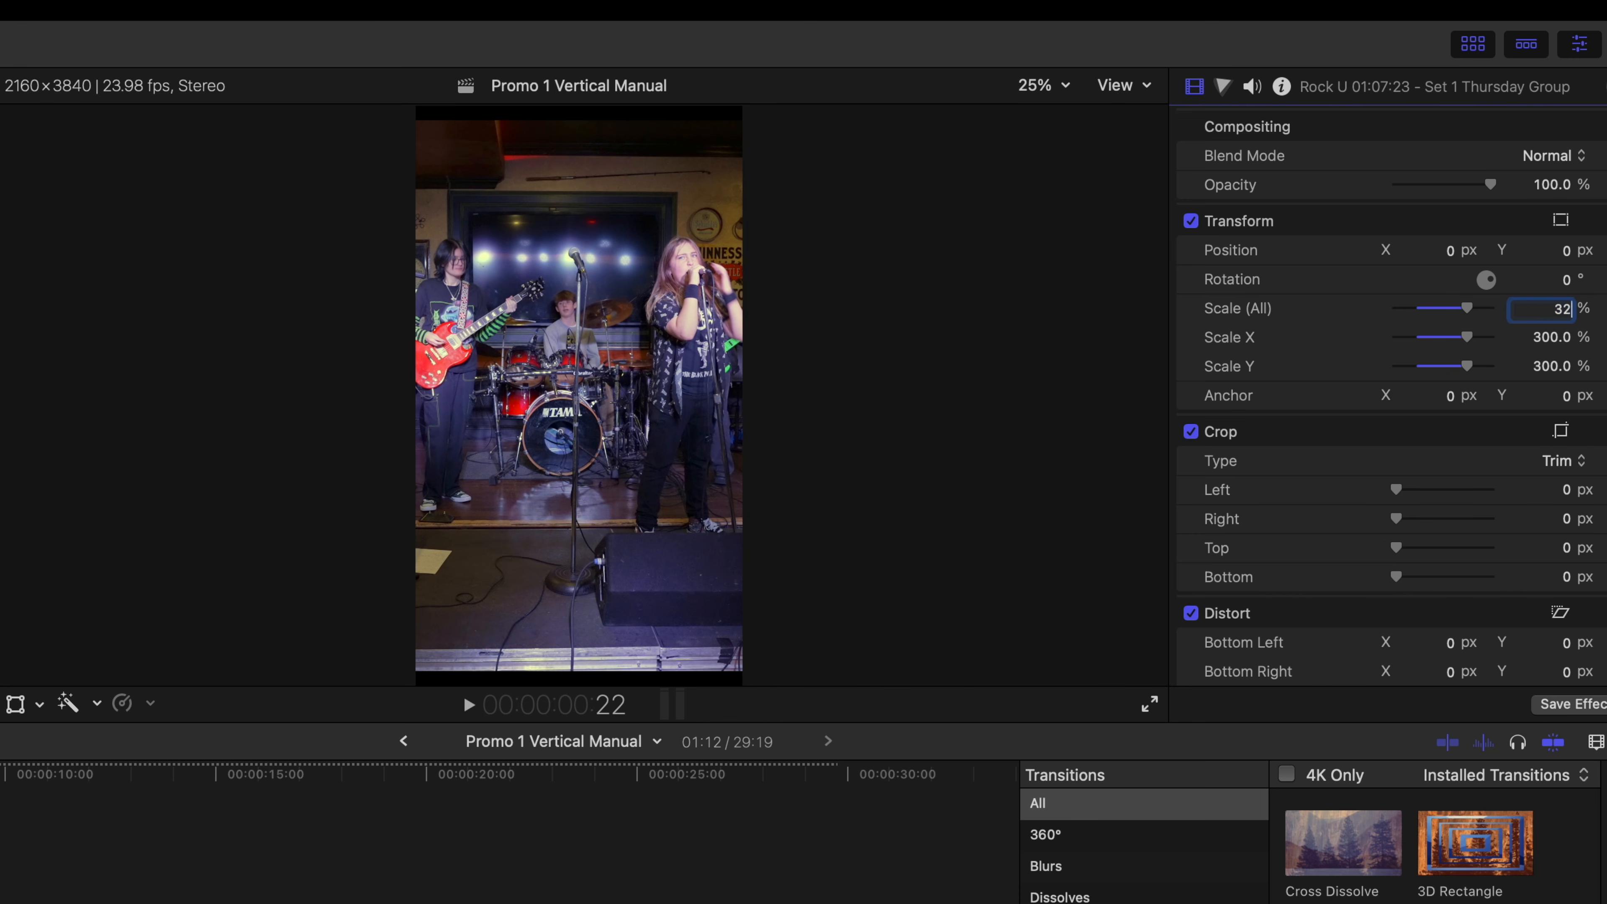
pyautogui.press('Return')
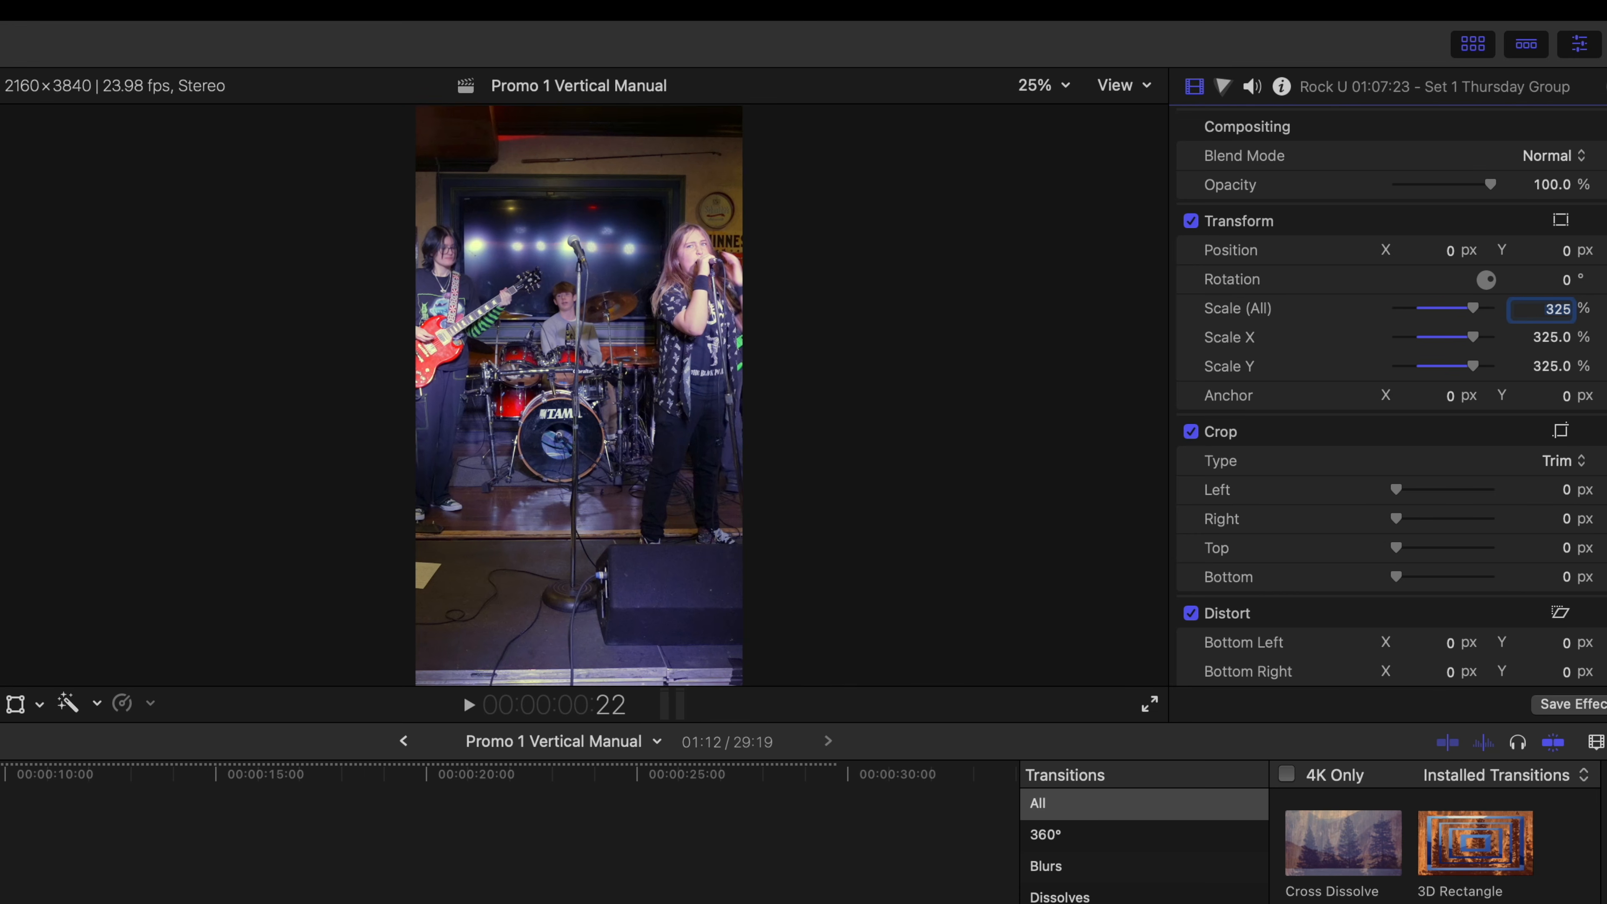
# Bring the singer into frame in the first clip by setting its X position to -700 px and overall scale to 350%
pyautogui.click(1450, 252)
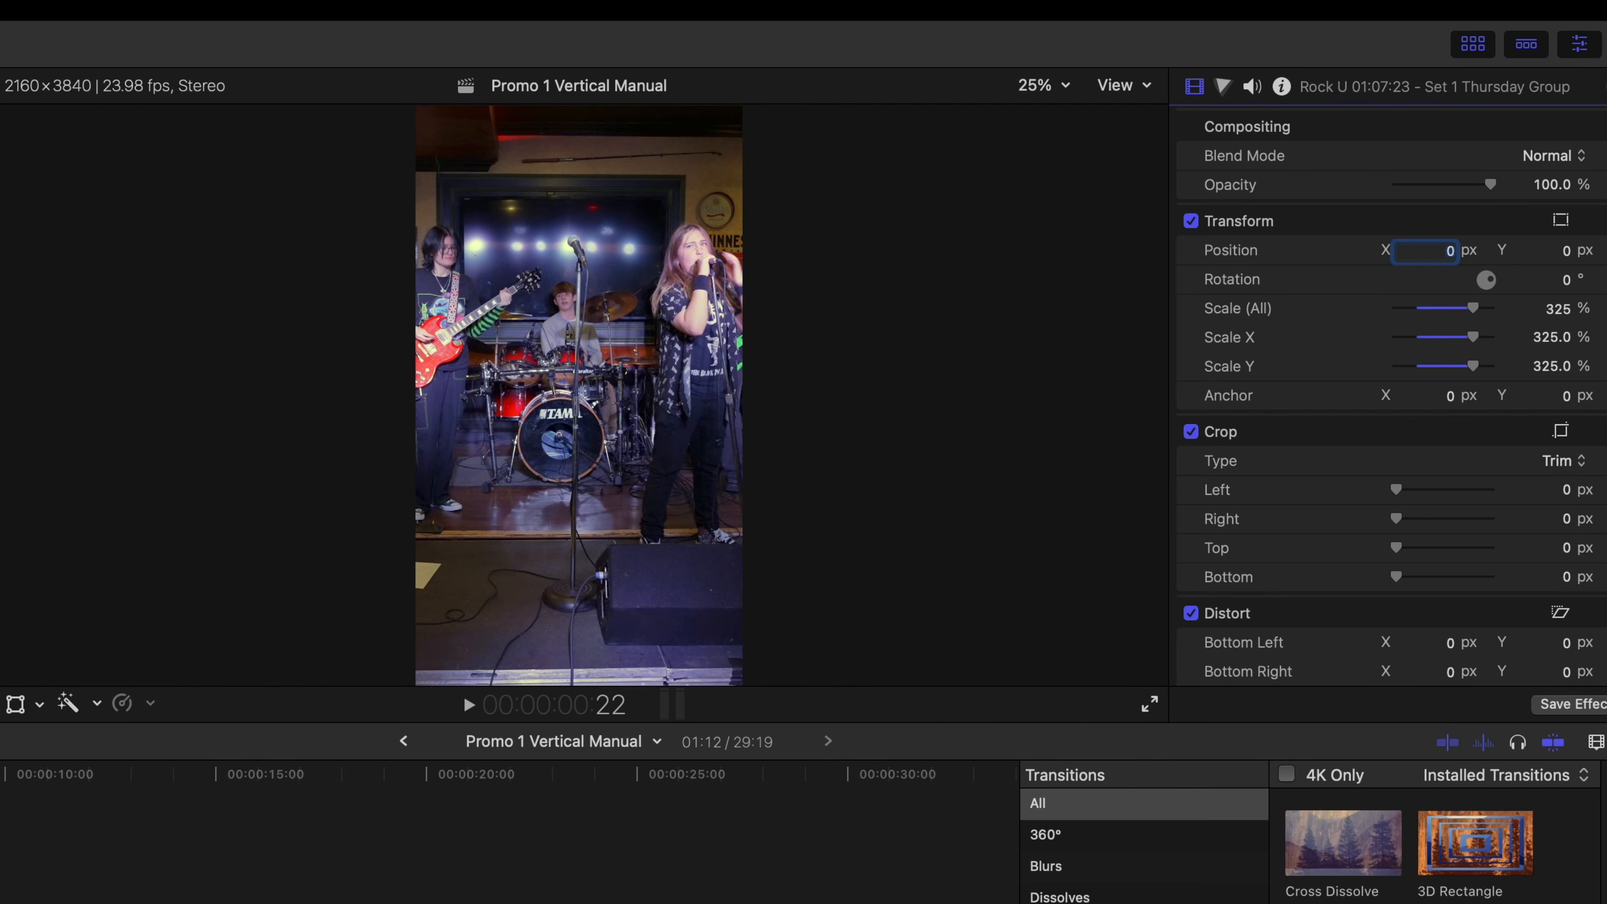
pyautogui.press('Return')
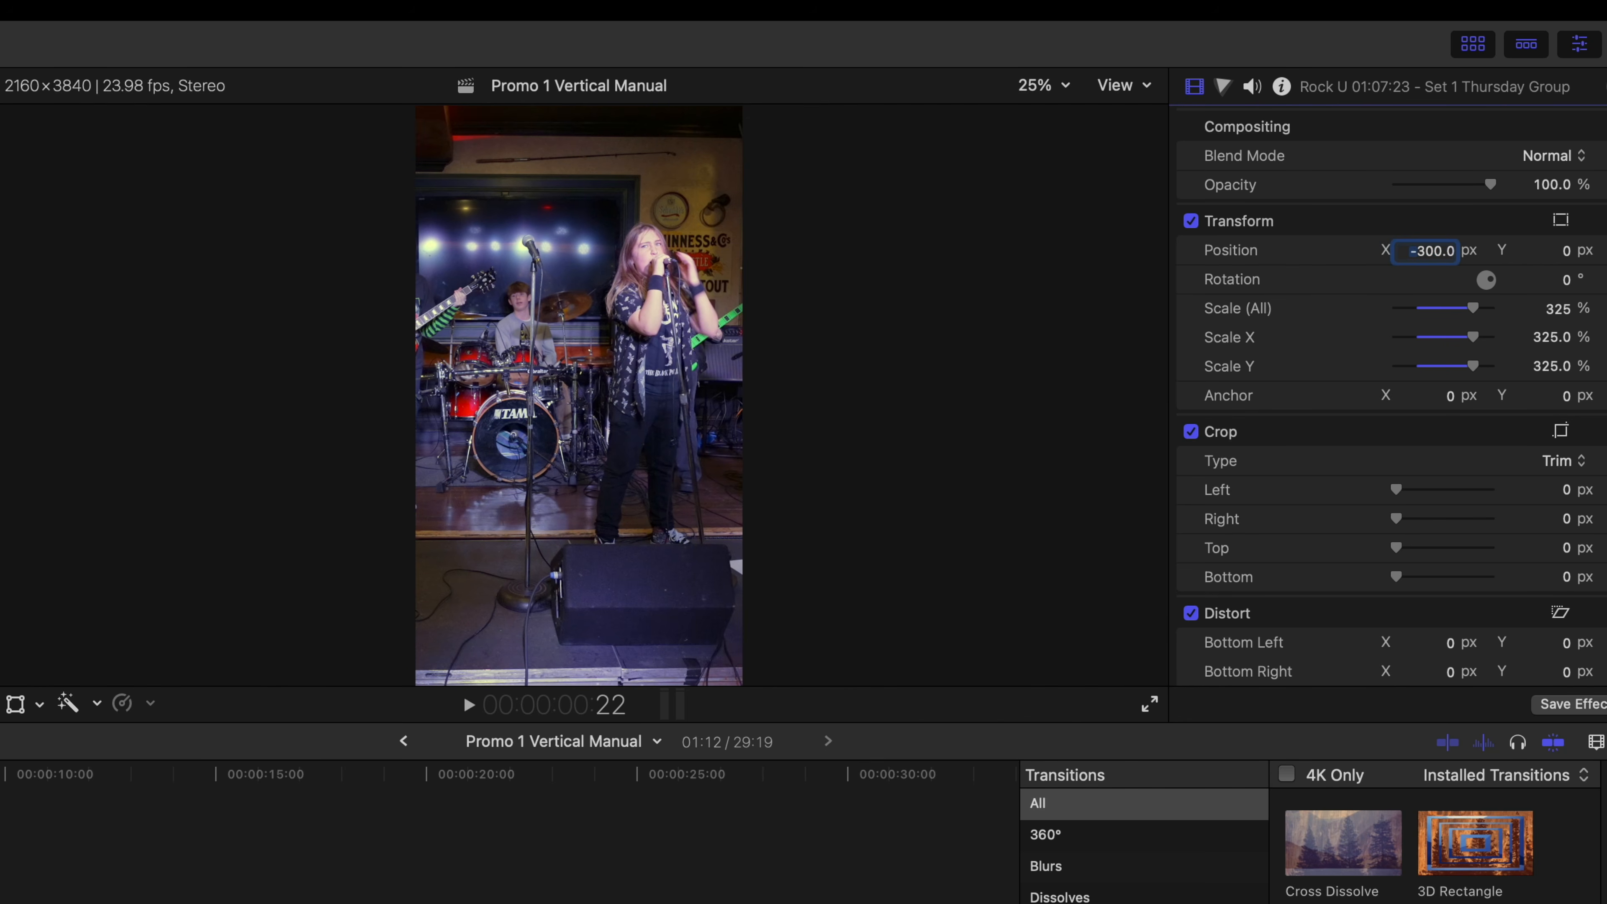
pyautogui.press('Return')
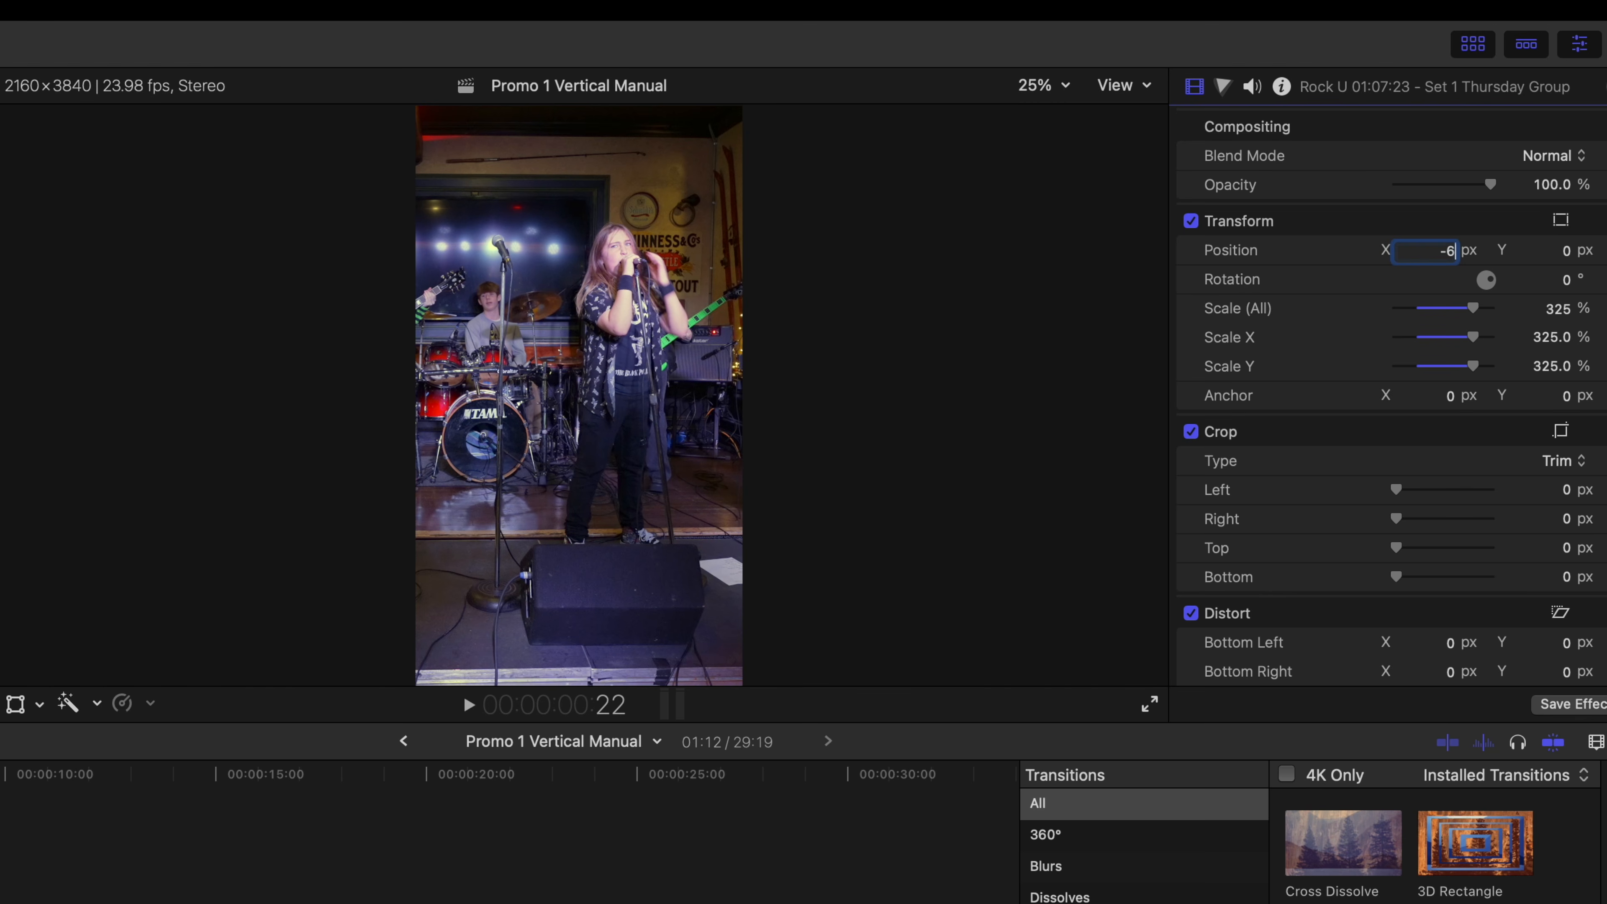
pyautogui.press('Return')
pyautogui.write('-700')
pyautogui.press('Return')
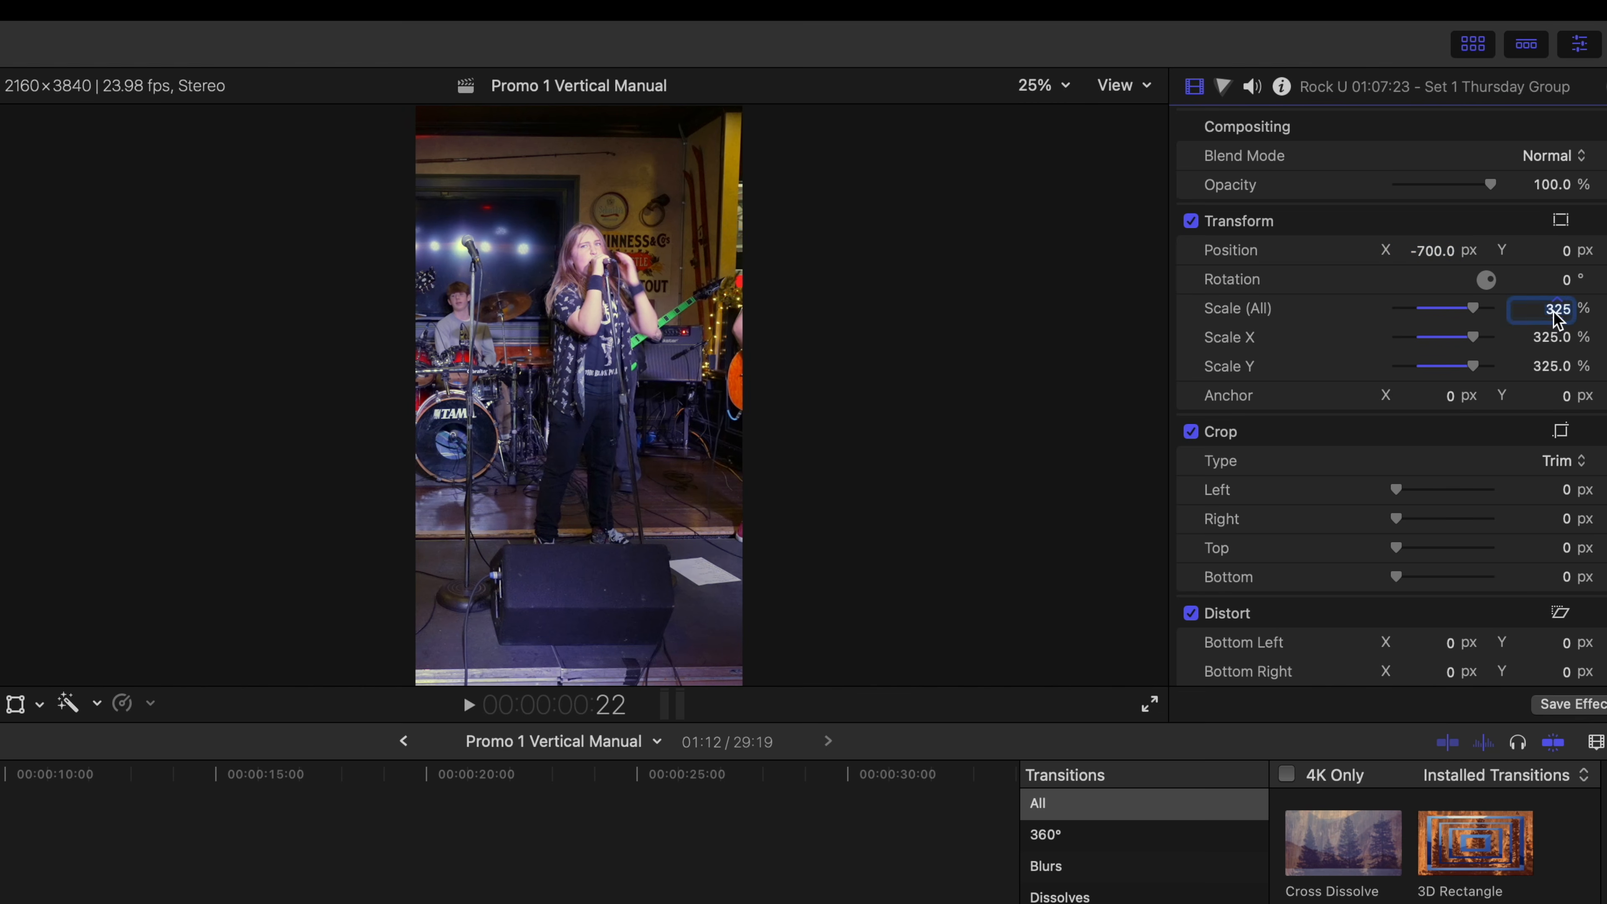
pyautogui.write('350')
pyautogui.press('Return')
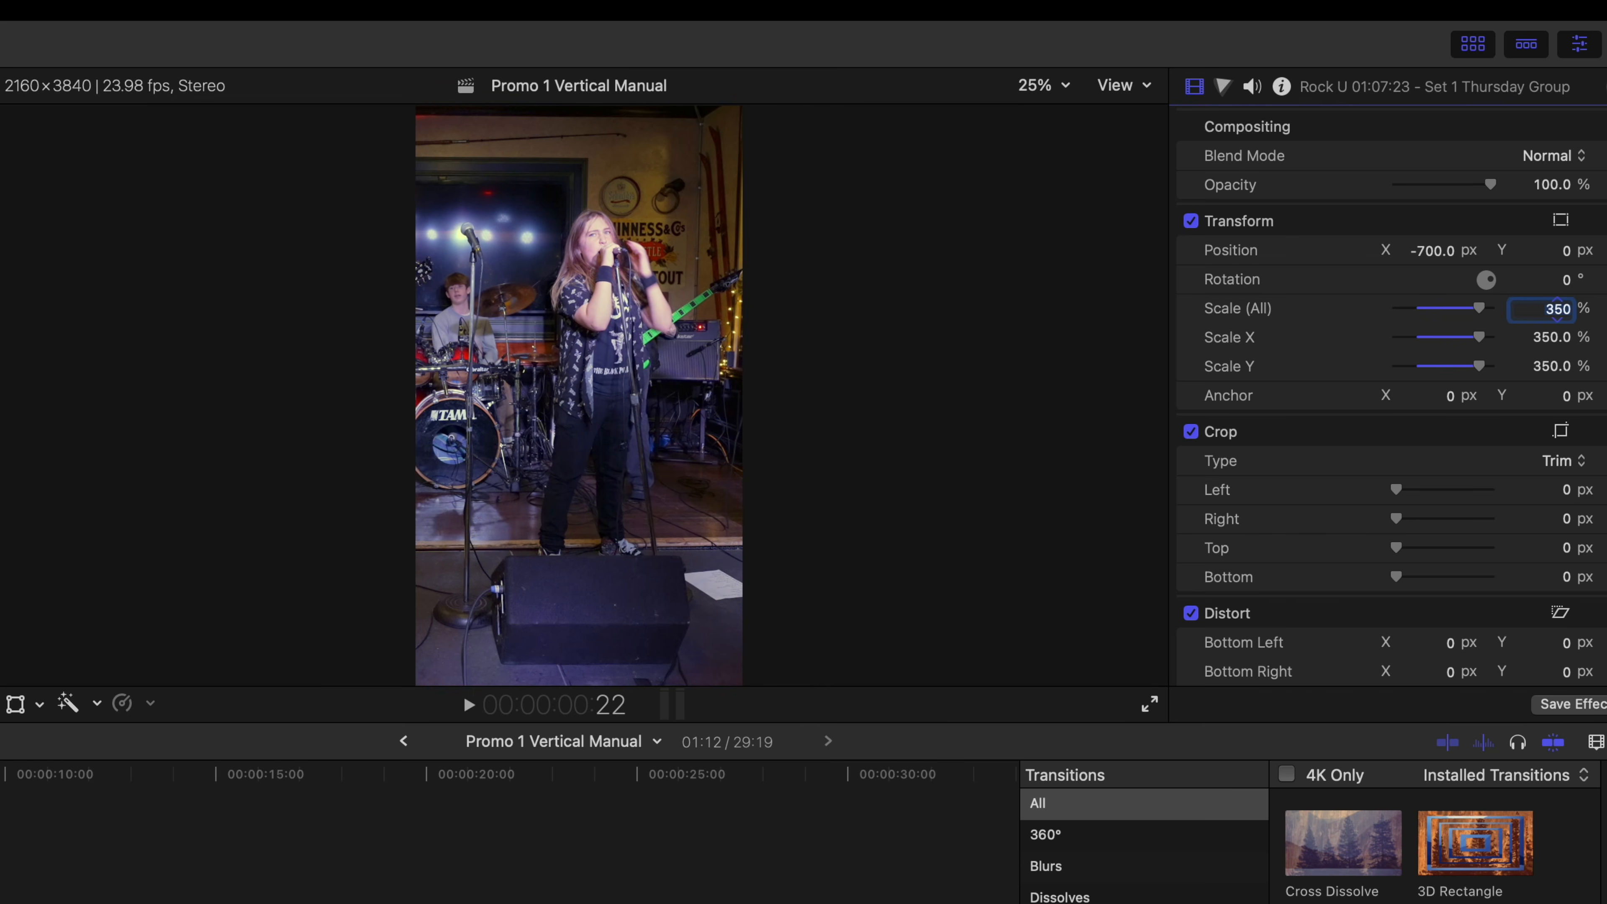